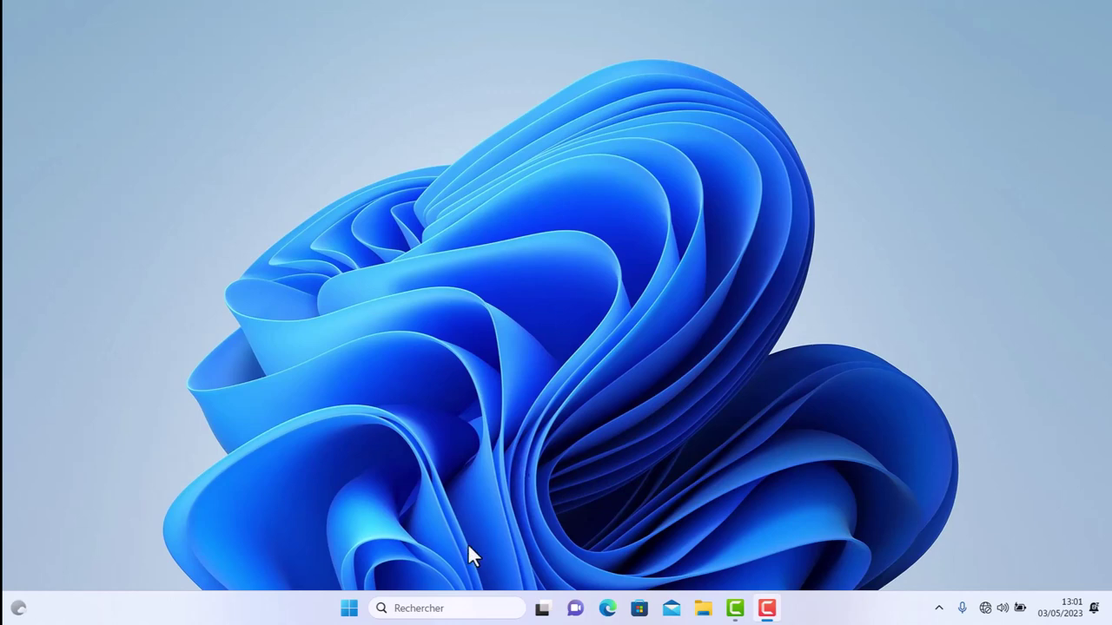
# Open the Windows Settings and go to the language options for Français (France) under Langue et région
pyautogui.click(347, 610)
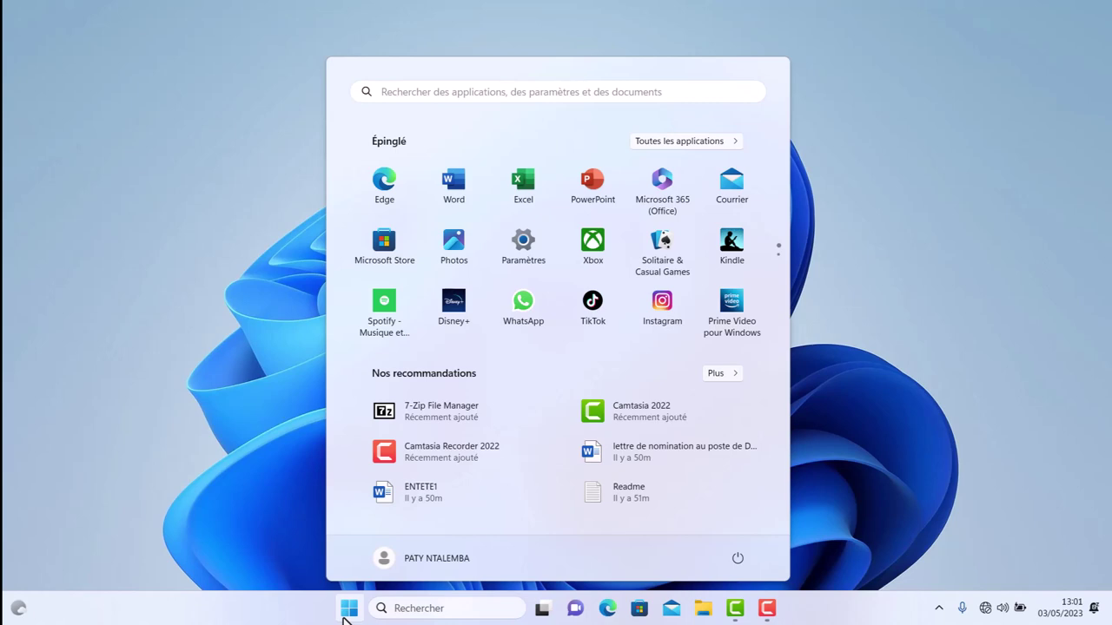
pyautogui.click(529, 247)
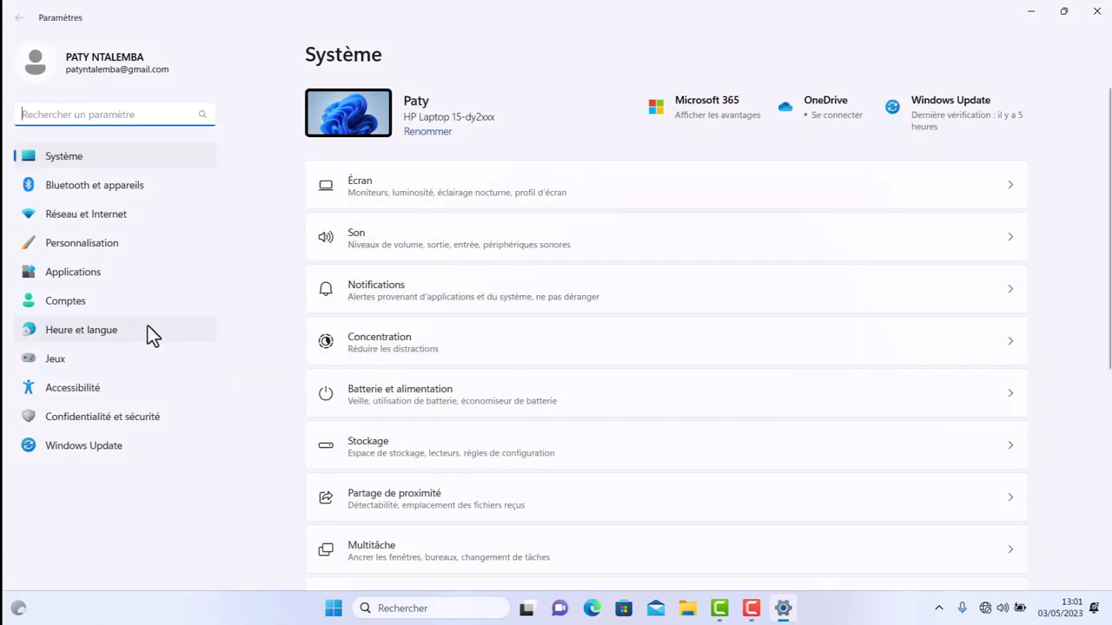
pyautogui.click(101, 330)
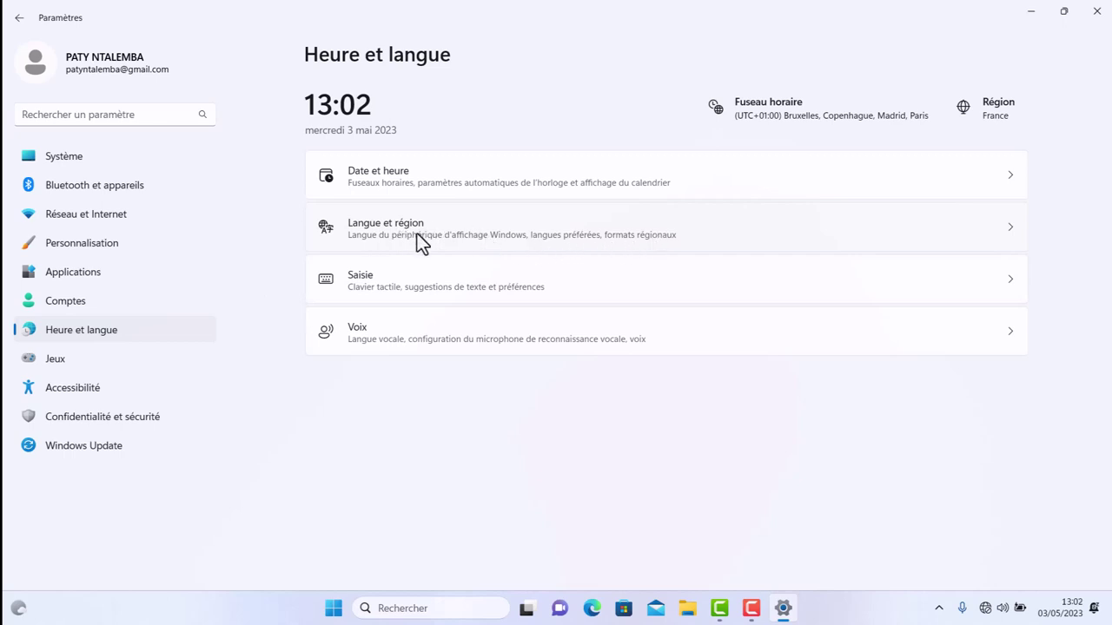
pyautogui.click(593, 233)
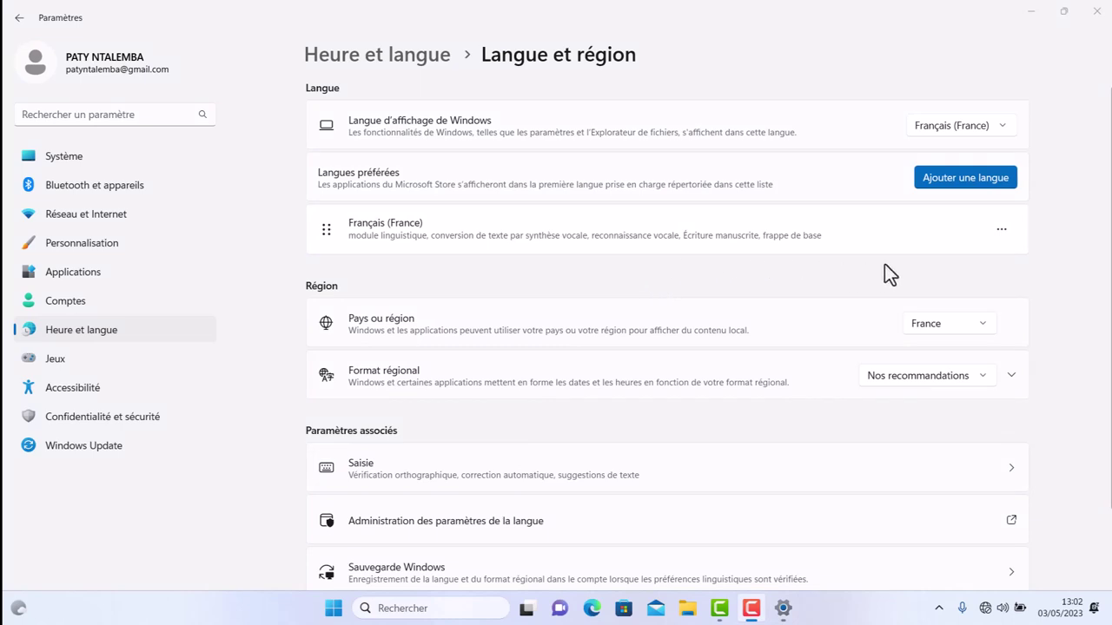
pyautogui.click(1003, 230)
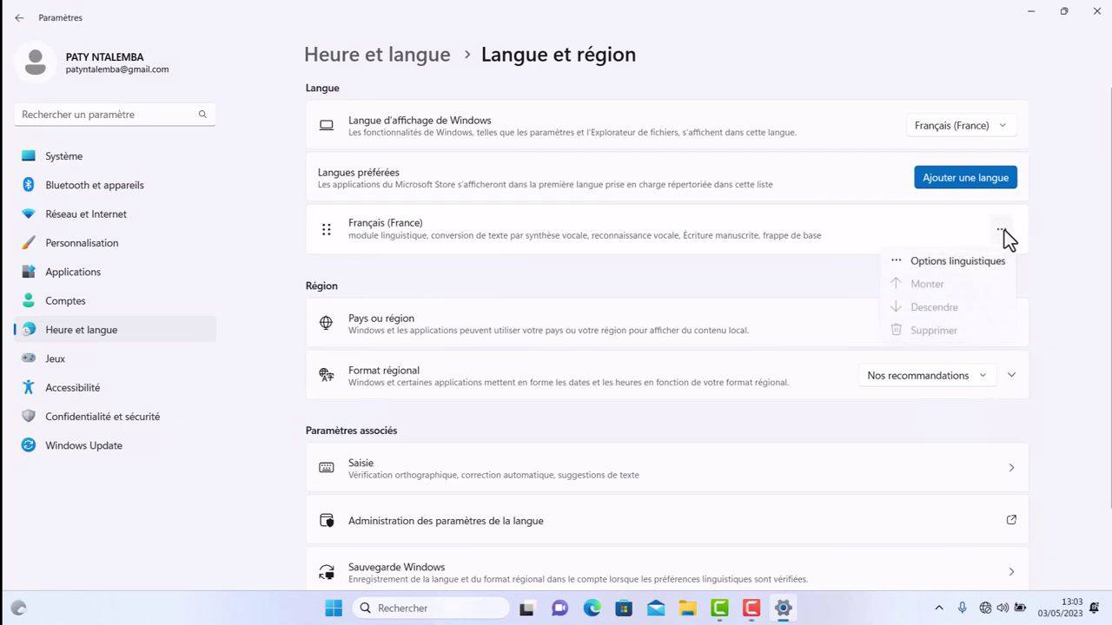
pyautogui.click(966, 261)
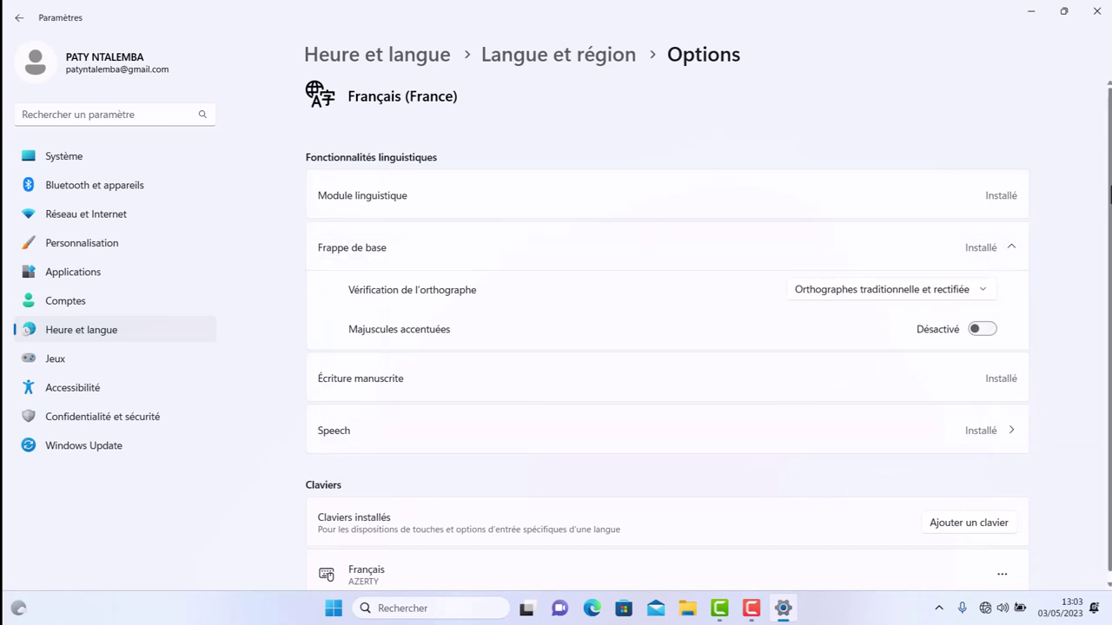
# Add the Anglais (États-Unis) QWERTY keyboard to the installed keyboards for Français (France)
pyautogui.scroll(-1, 664, 331)
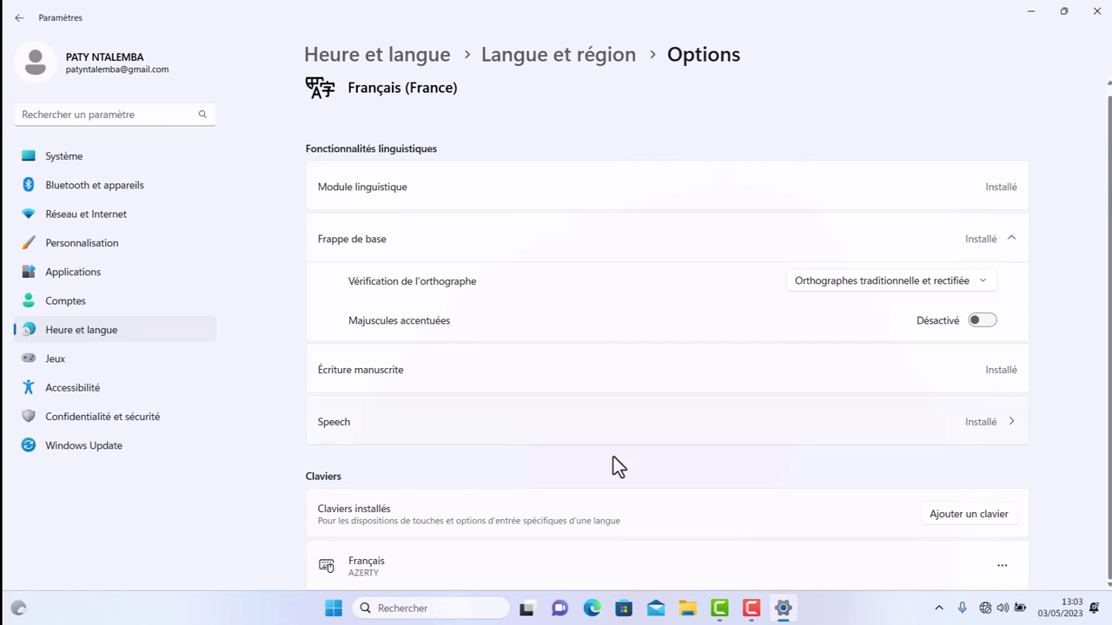
pyautogui.click(989, 519)
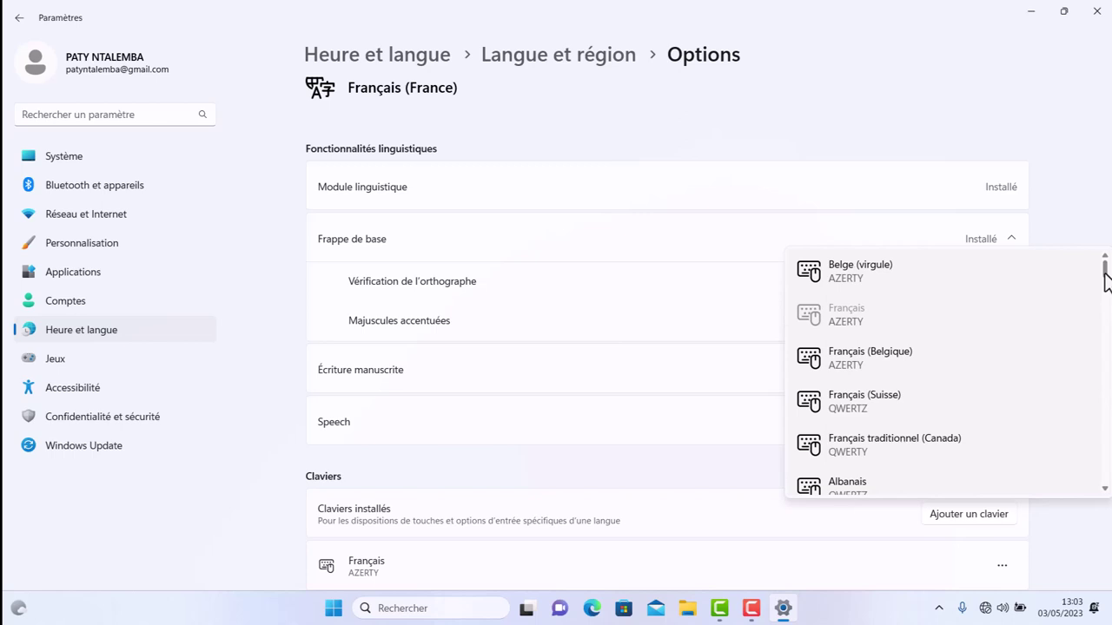
pyautogui.moveTo(1105, 276); pyautogui.dragTo(1108, 321)
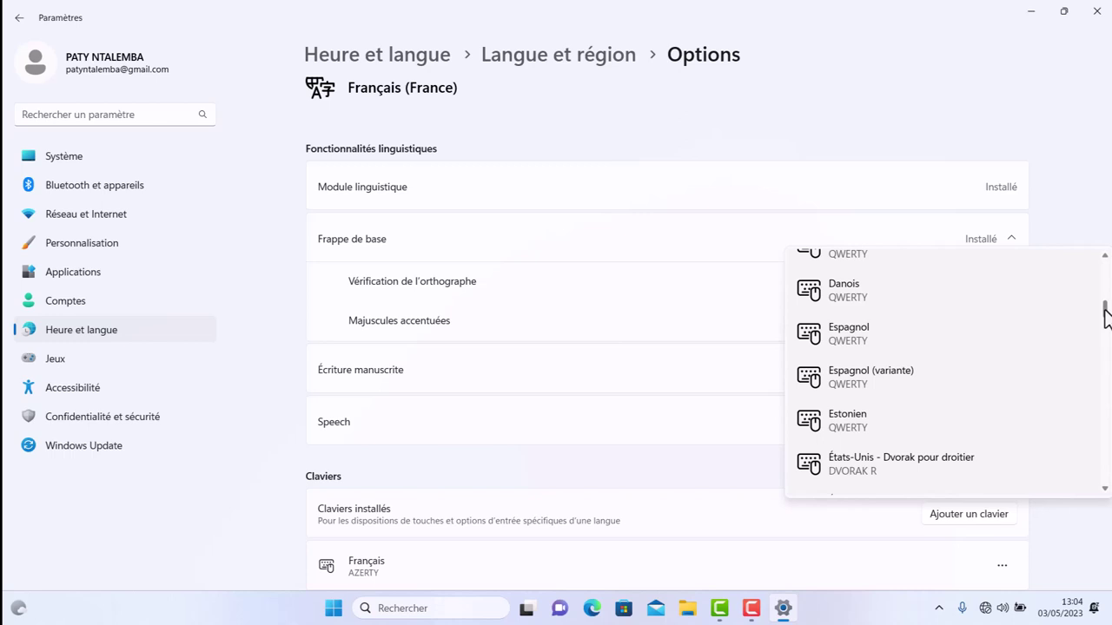
pyautogui.moveTo(1104, 309); pyautogui.dragTo(1109, 489)
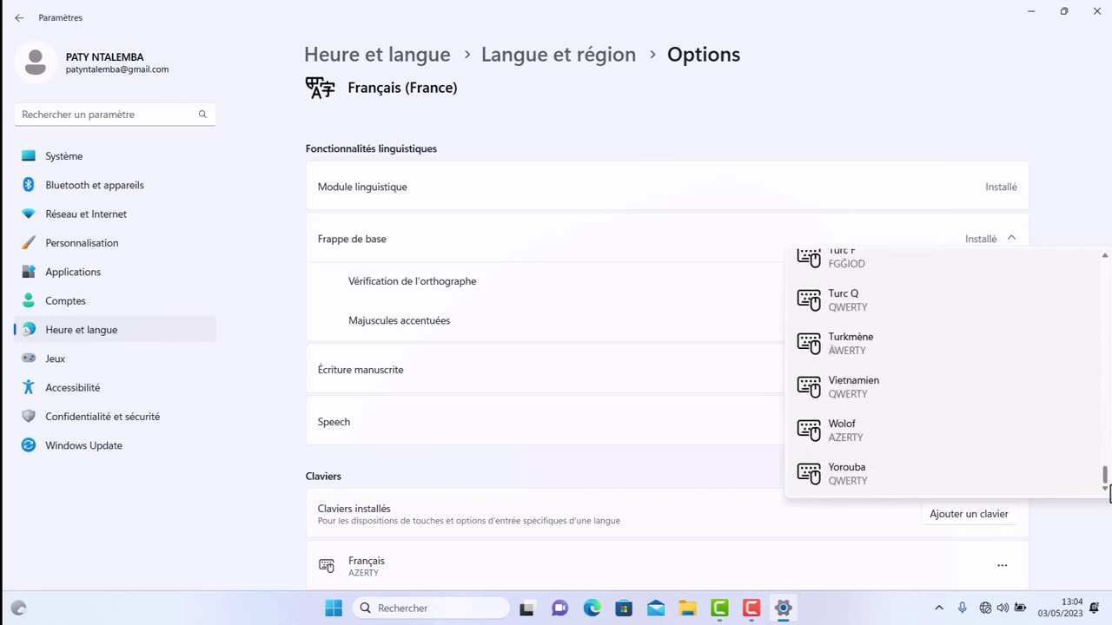
pyautogui.moveTo(1107, 478); pyautogui.dragTo(1106, 323)
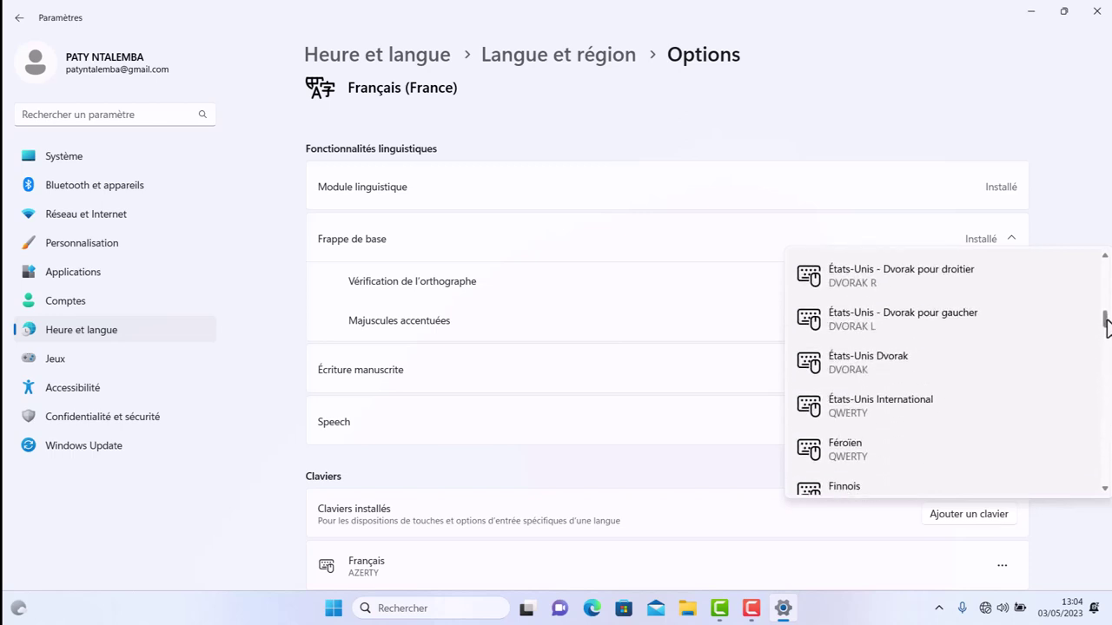
pyautogui.moveTo(1106, 323); pyautogui.dragTo(1106, 289)
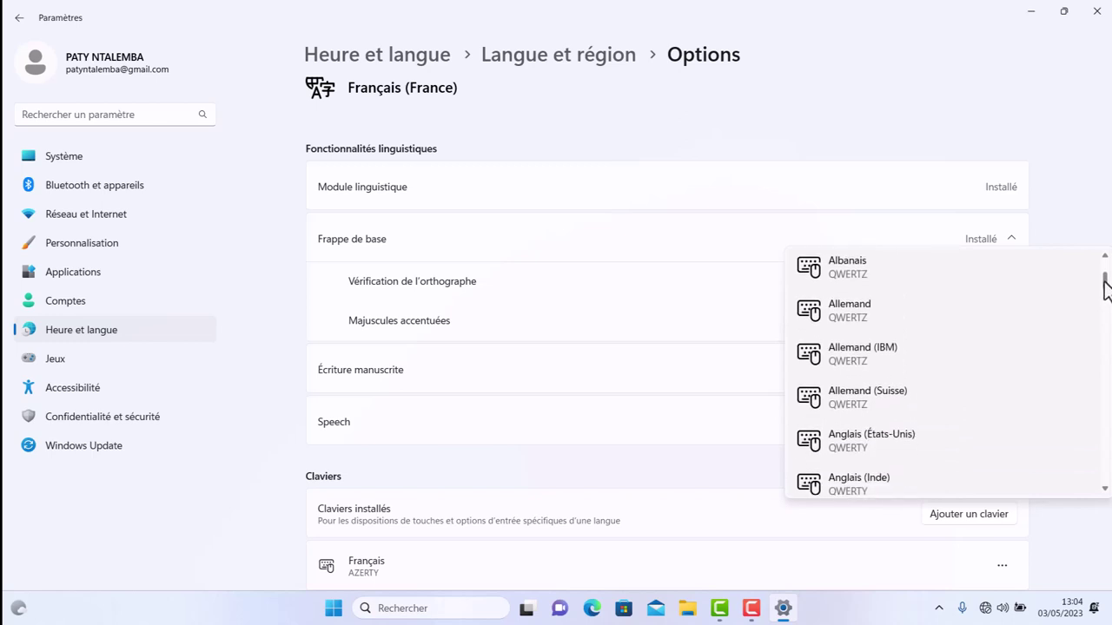
pyautogui.click(872, 446)
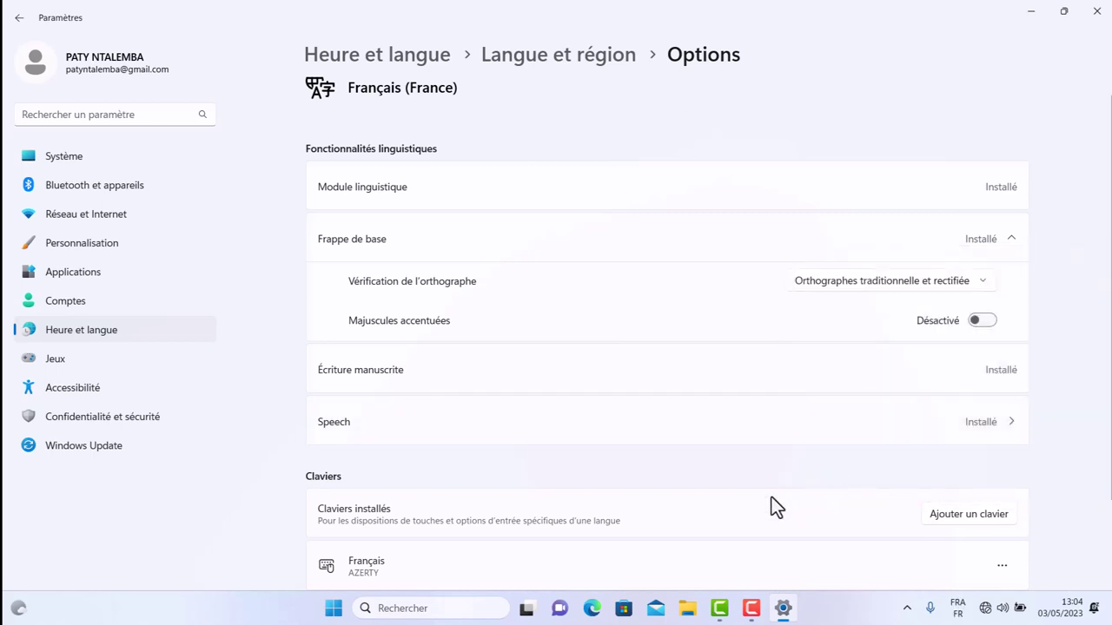
# Remove the Français AZERTY keyboard from the installed keyboards
pyautogui.scroll(-2, 667, 333)
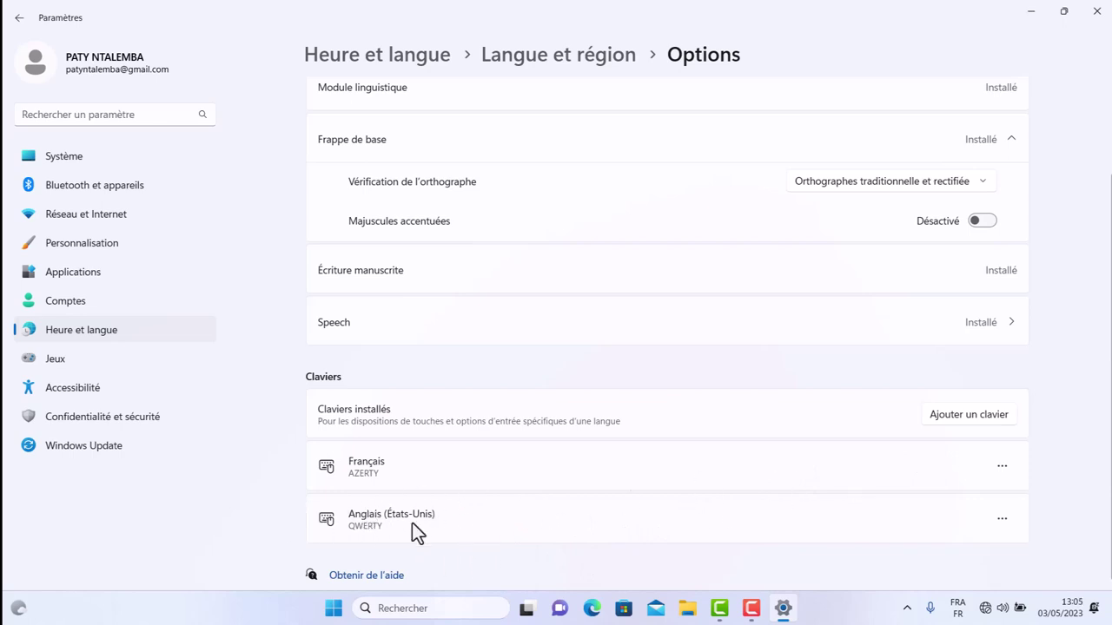
pyautogui.click(1001, 466)
pyautogui.click(975, 498)
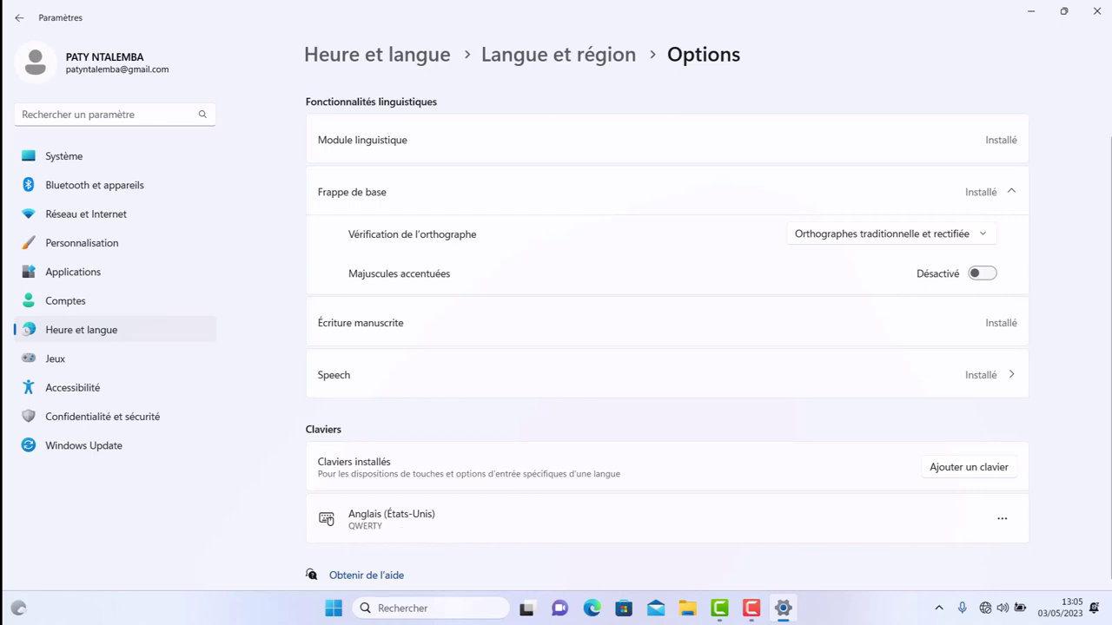
# Search for Bloc-notes and open it with an empty document
pyautogui.click(404, 608)
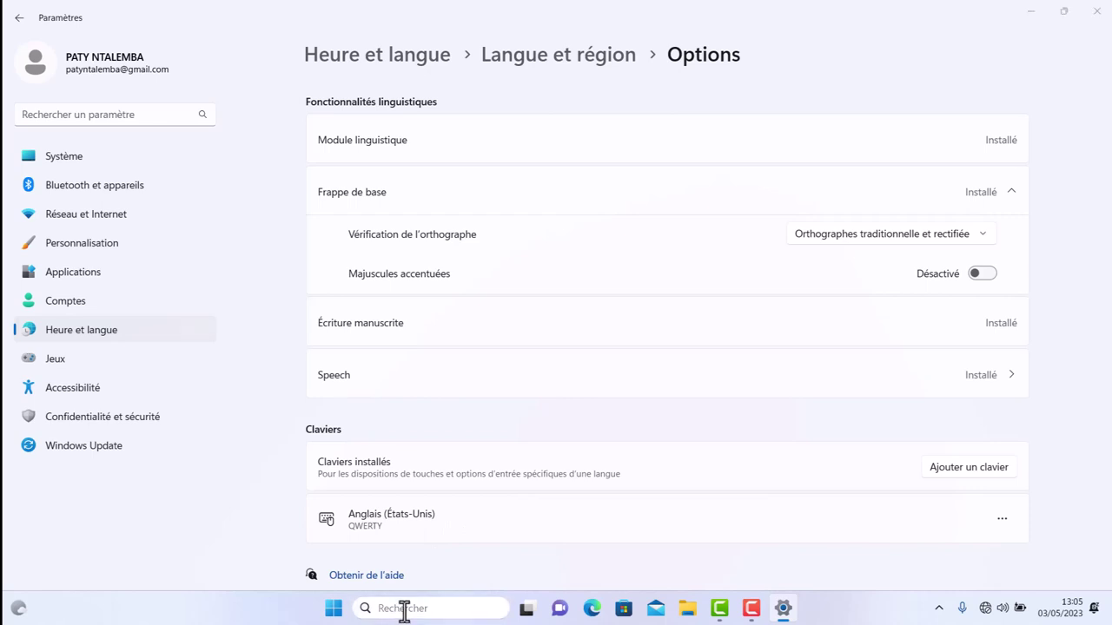
pyautogui.write('bloc-notes')
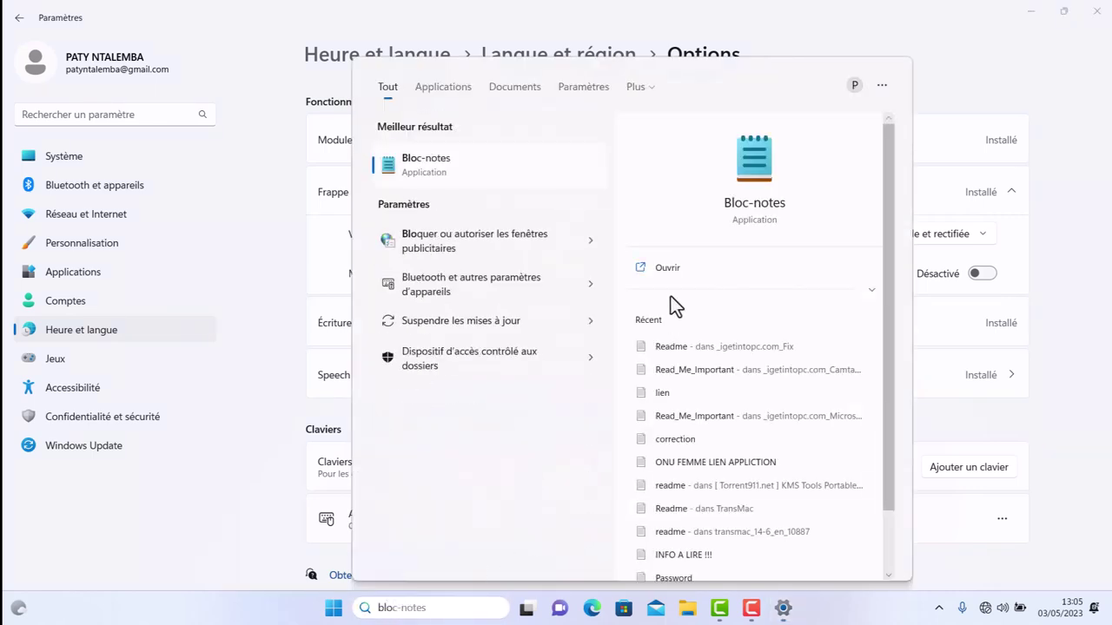
pyautogui.click(662, 269)
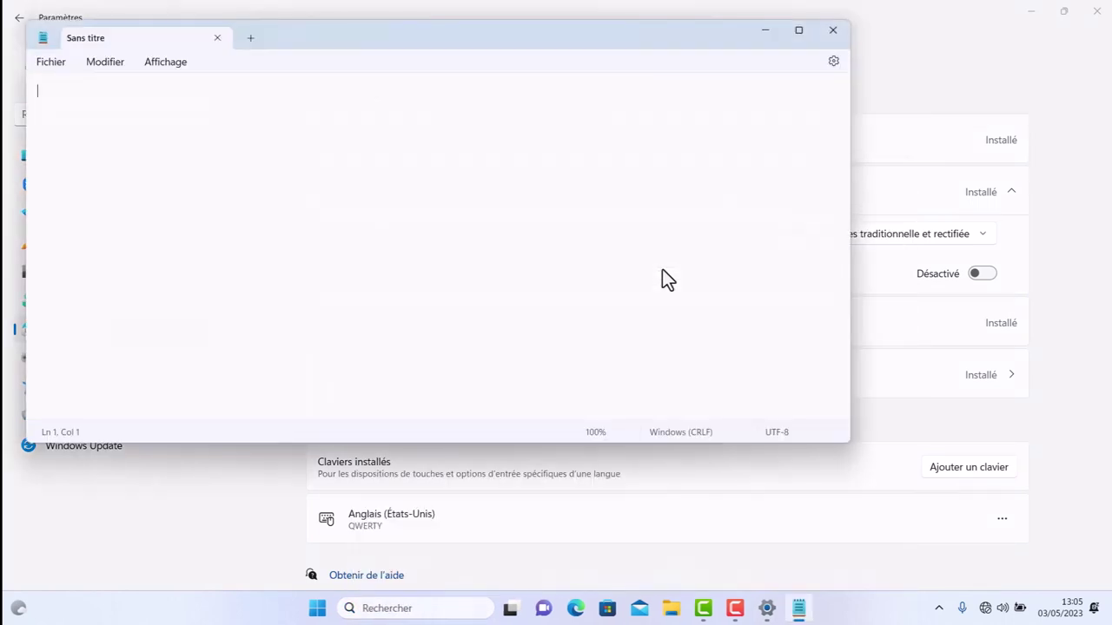
# Open the on-screen keyboard (Clavier visuel) and arrange it below the text area of the Bloc-notes window
pyautogui.click(384, 608)
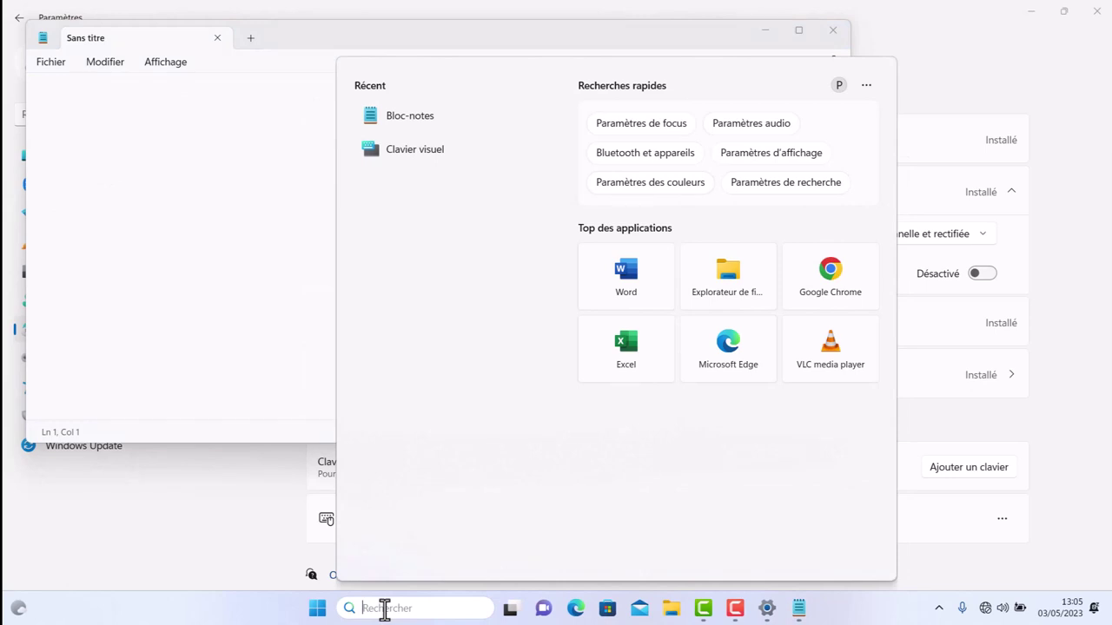
pyautogui.write('clavier visuel')
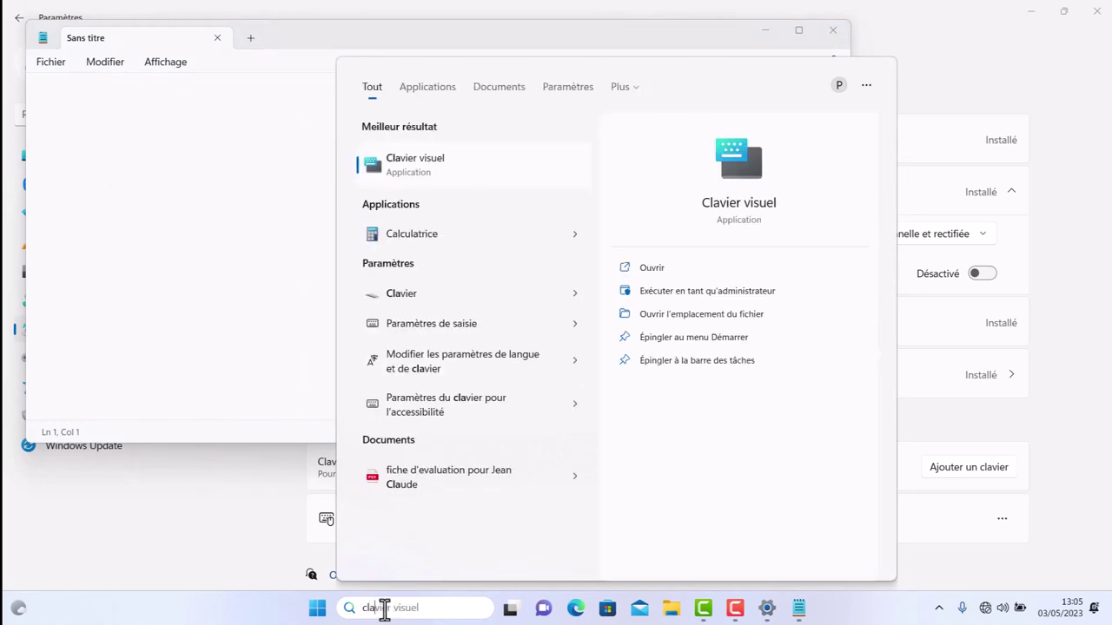
pyautogui.click(492, 163)
pyautogui.moveTo(512, 199); pyautogui.dragTo(499, 379)
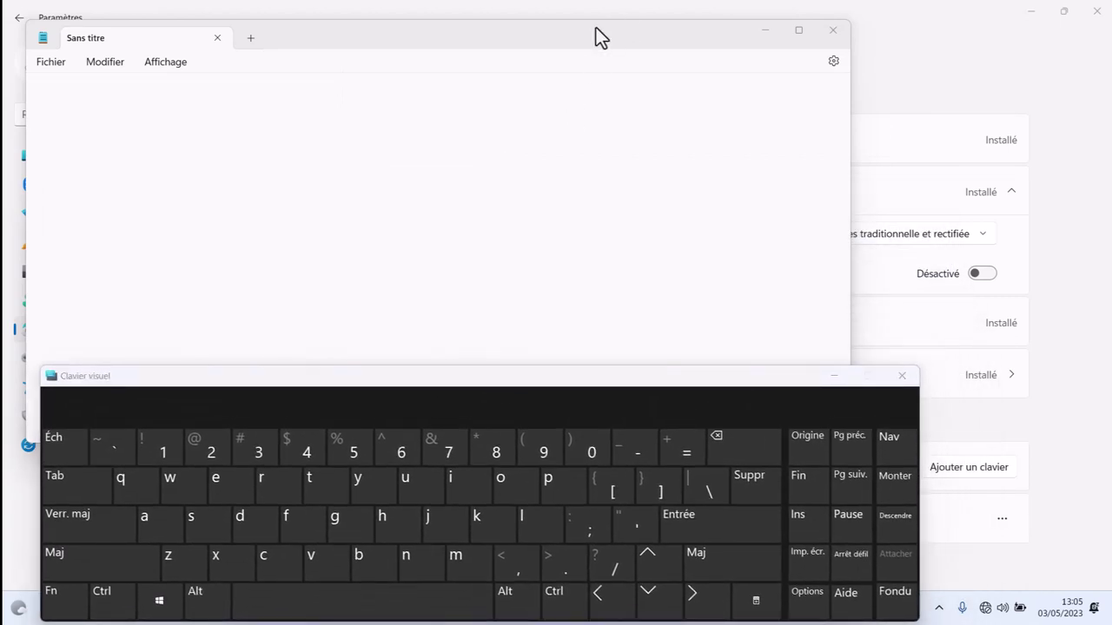
pyautogui.moveTo(596, 27); pyautogui.dragTo(773, 32)
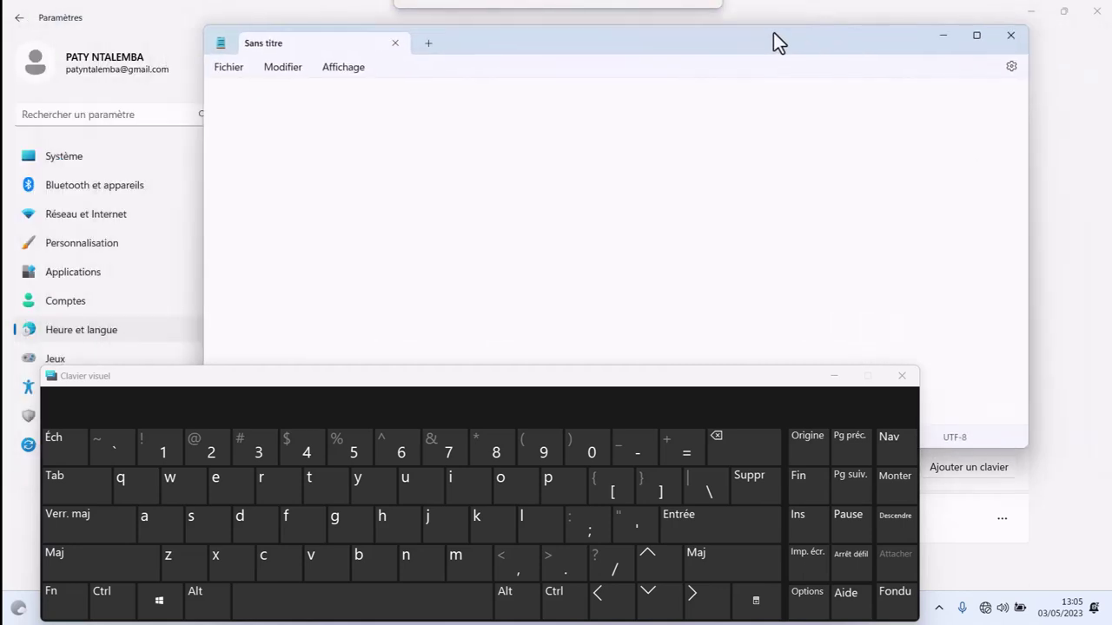
# Enter "qwerty" followed by a space in the empty Bloc-notes document using the on-screen keyboard
pyautogui.click(116, 488)
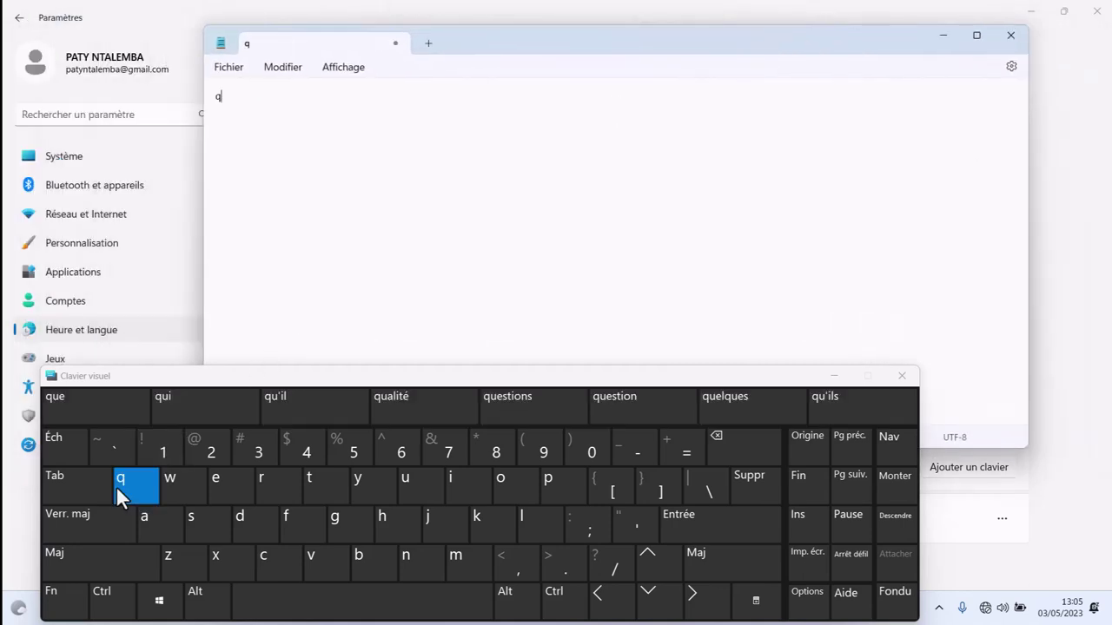
pyautogui.click(181, 487)
pyautogui.click(219, 488)
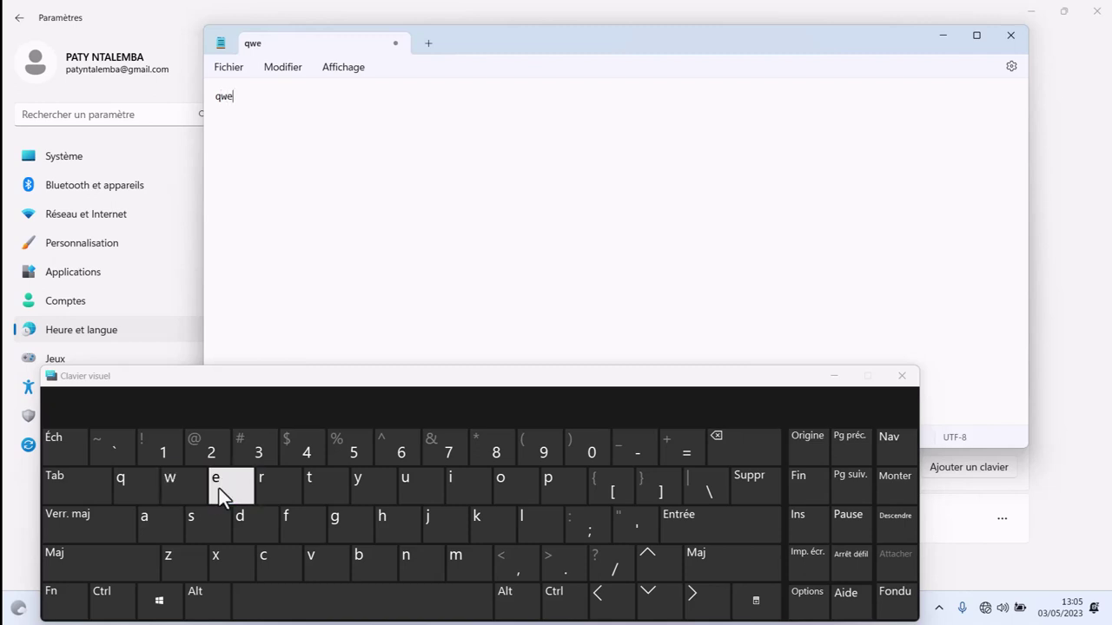
pyautogui.click(275, 488)
pyautogui.click(319, 490)
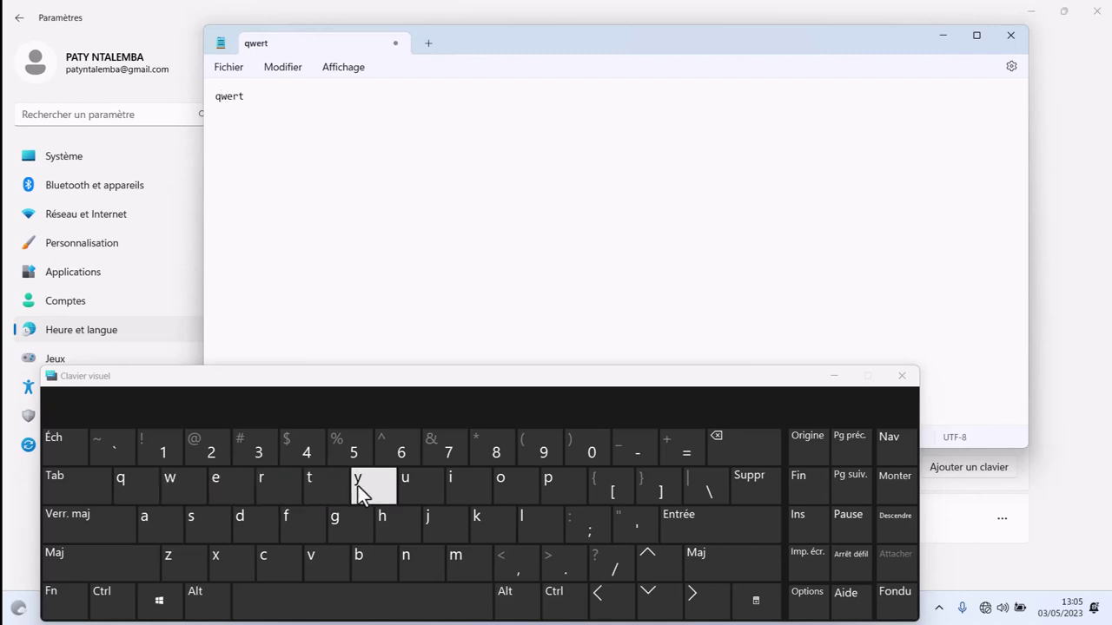
pyautogui.click(360, 485)
pyautogui.click(363, 606)
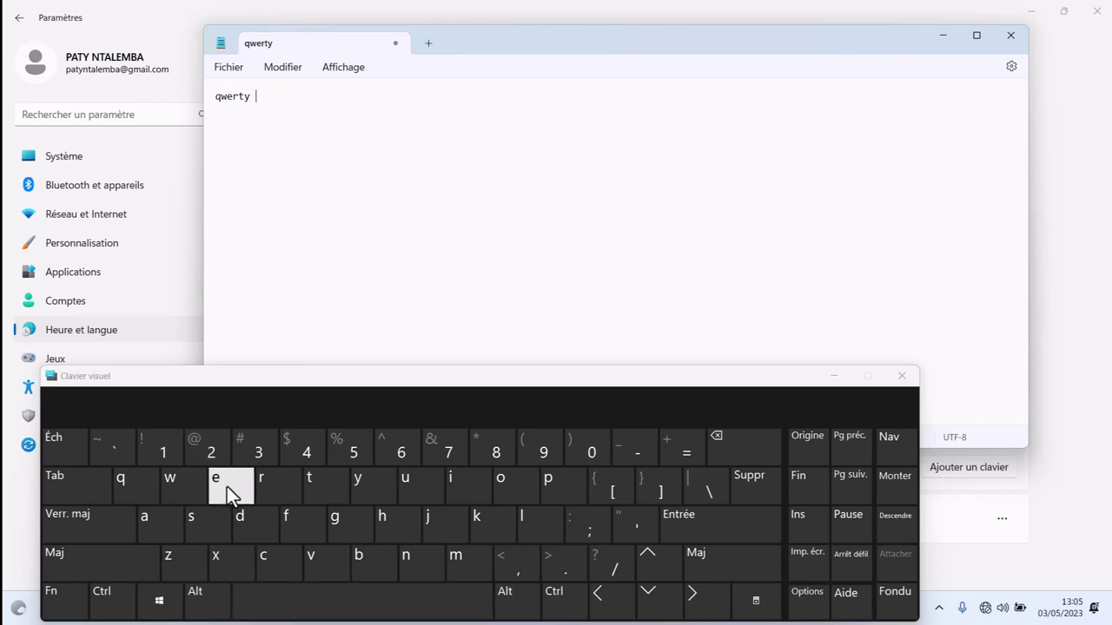
# Add "USA" in capitals after "qwerty" using the on-screen keyboard with caps lock on
pyautogui.click(411, 483)
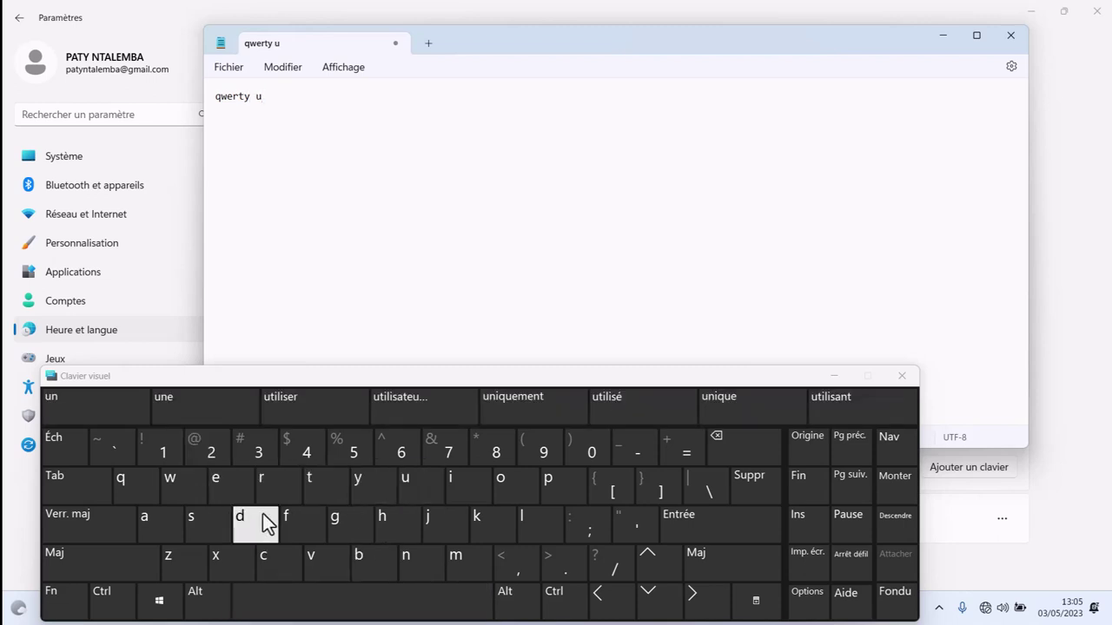
pyautogui.click(733, 447)
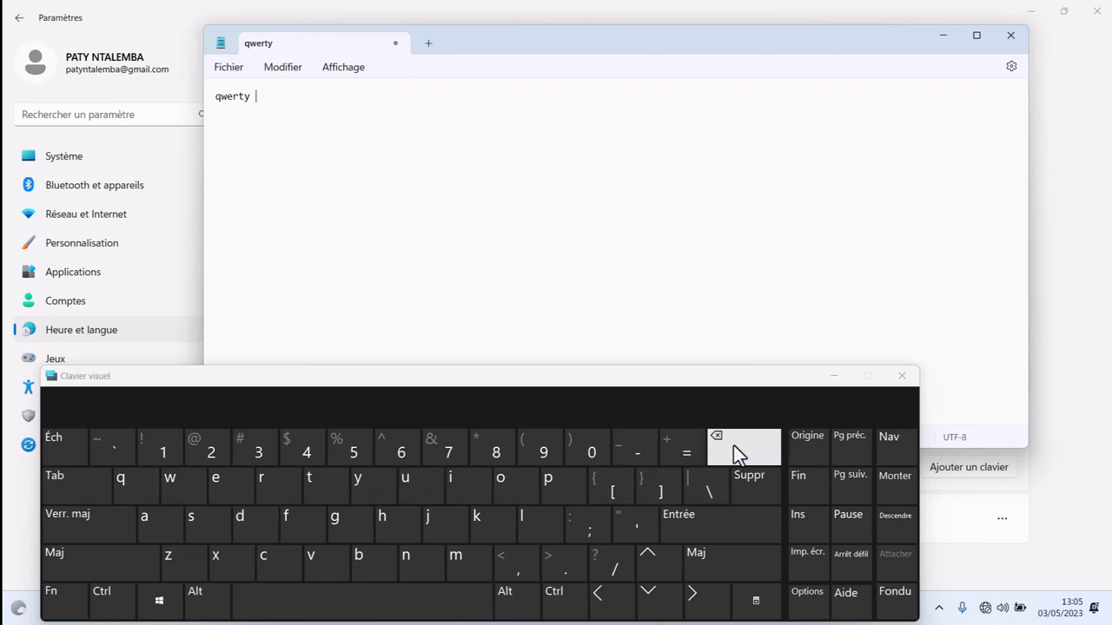
pyautogui.click(106, 519)
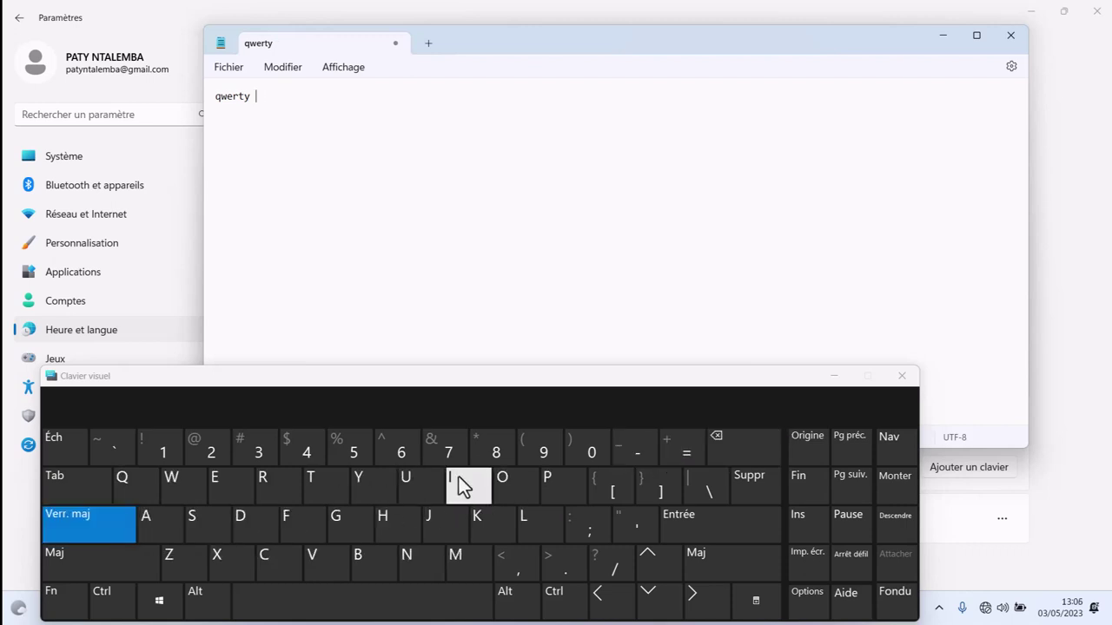
pyautogui.click(412, 483)
pyautogui.click(206, 521)
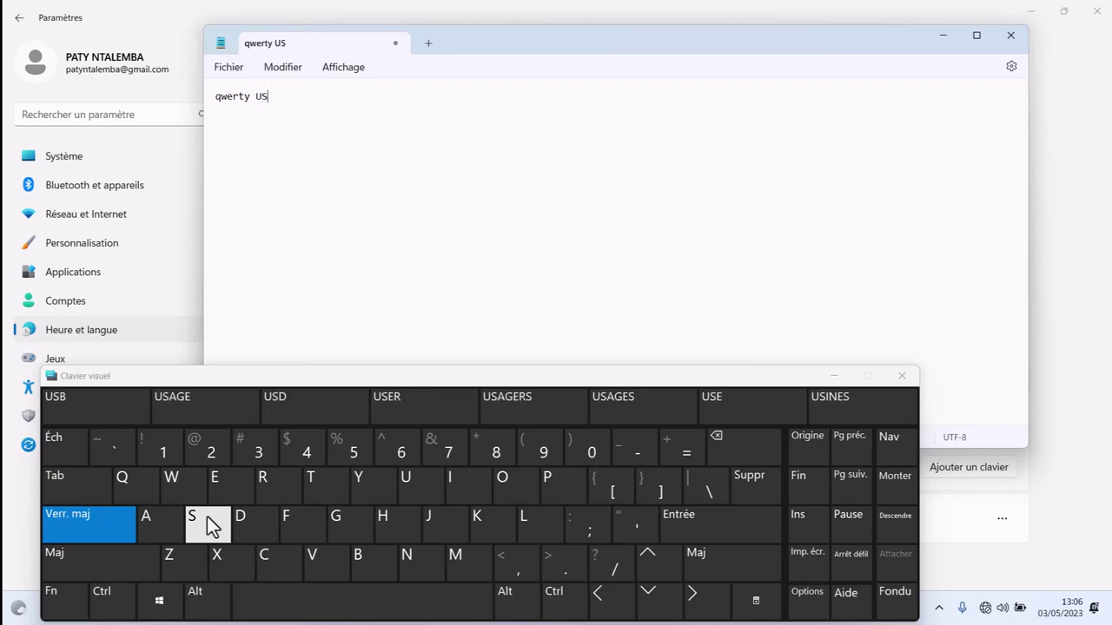
pyautogui.click(157, 529)
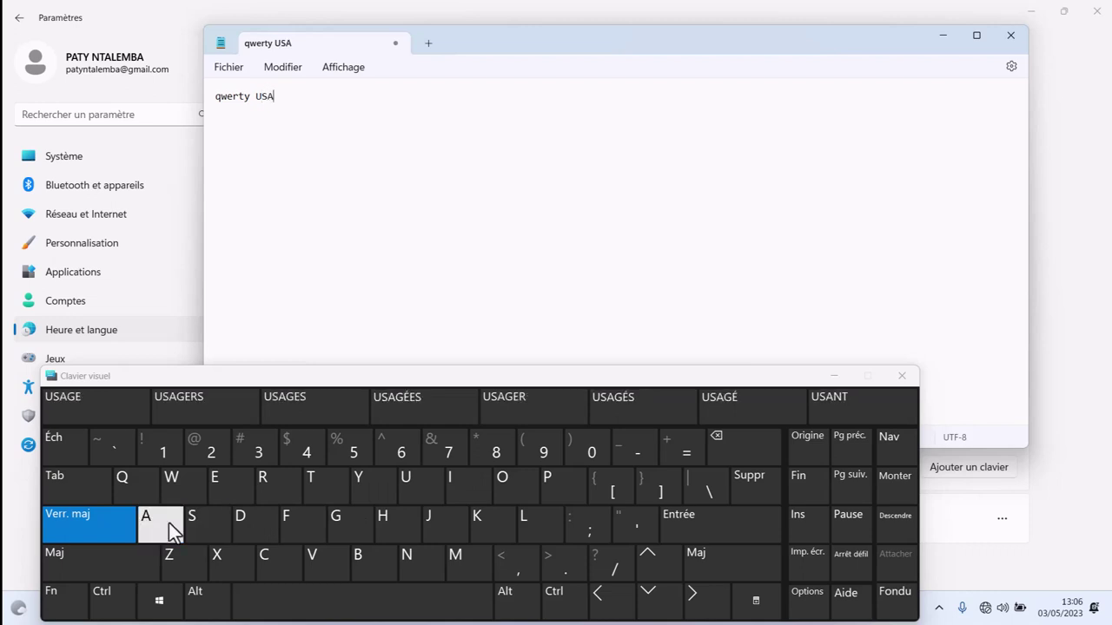
pyautogui.click(306, 96)
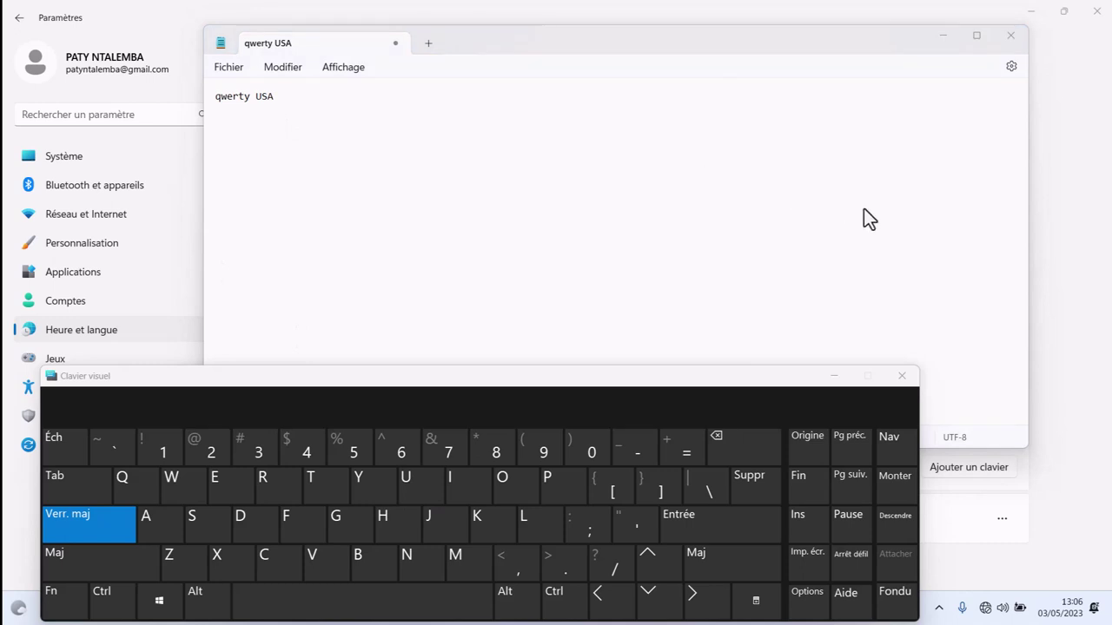
pyautogui.click(283, 100)
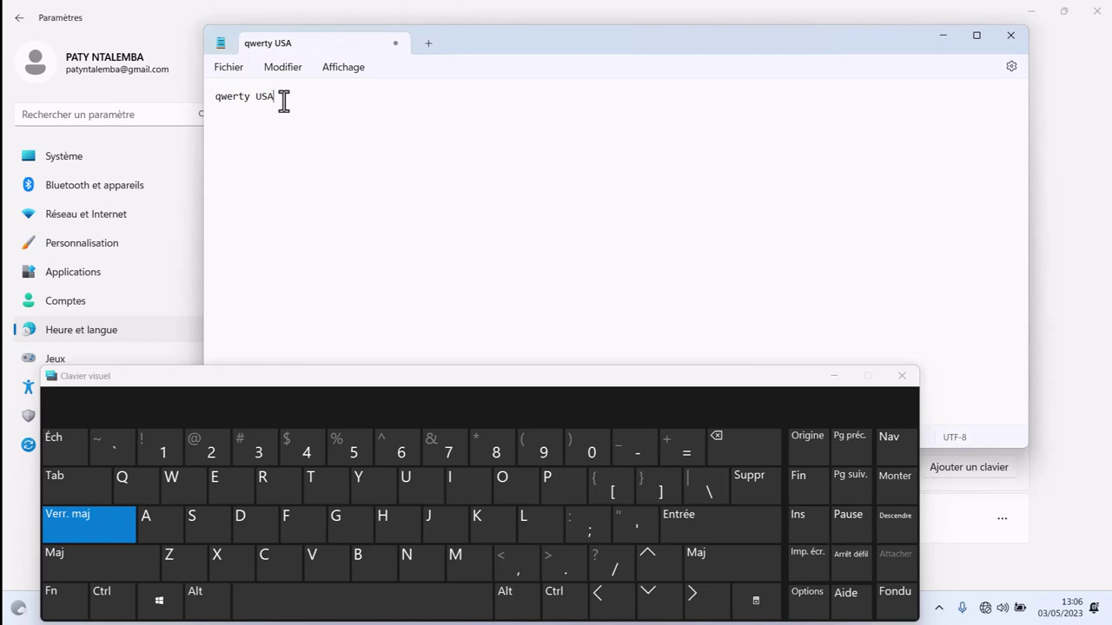
# Return to the Settings window and move the on-screen keyboard clear of the installed keyboards list
pyautogui.click(1048, 381)
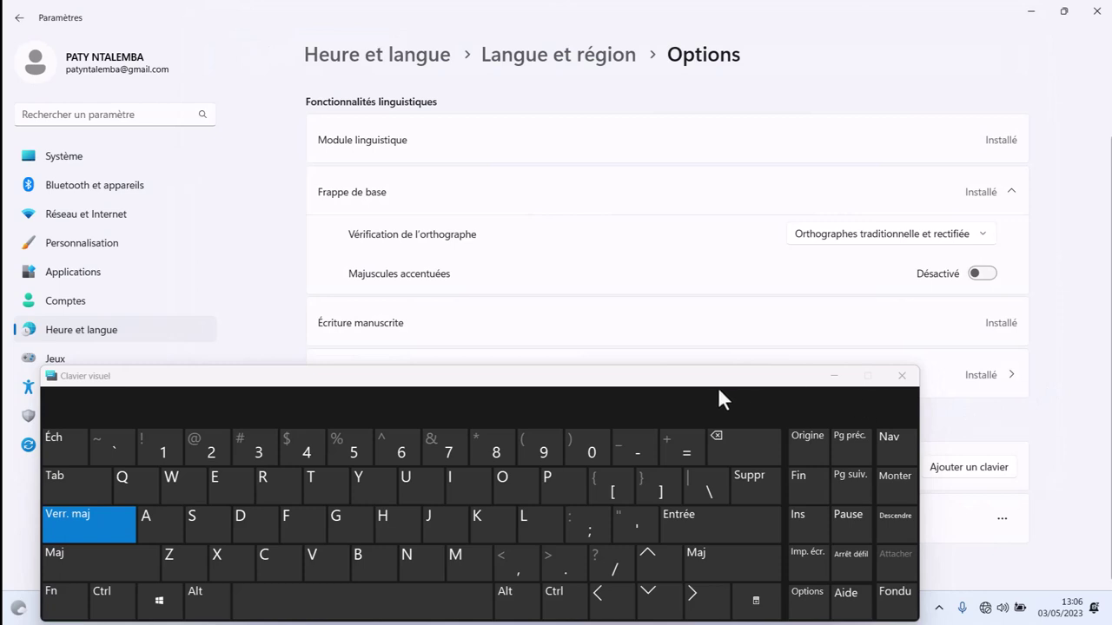
pyautogui.moveTo(688, 386); pyautogui.dragTo(390, 201)
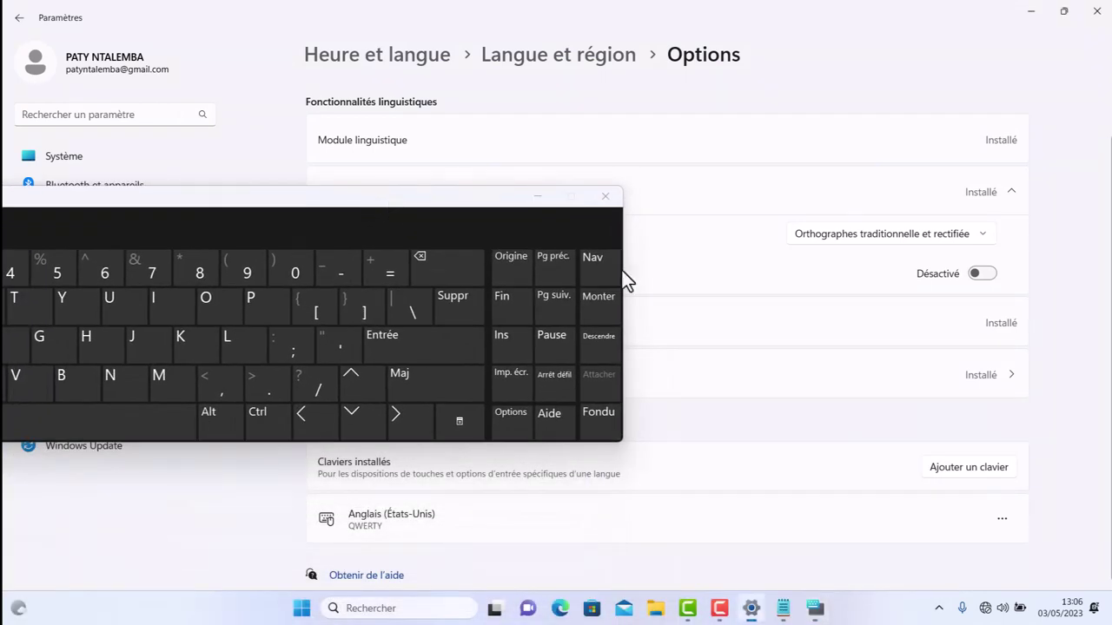
pyautogui.click(993, 469)
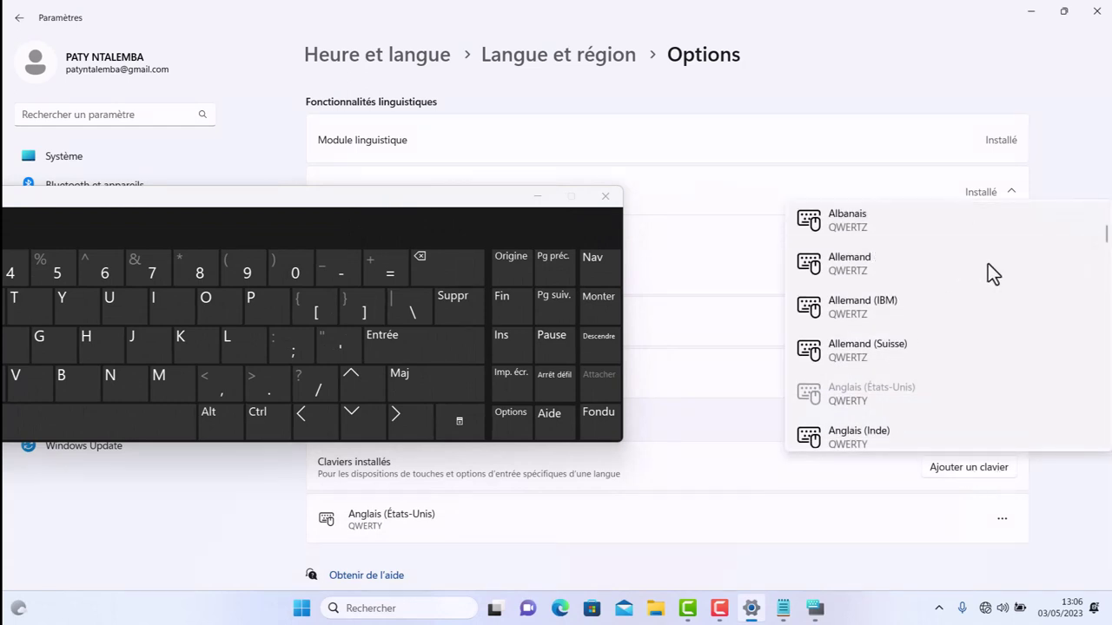
pyautogui.click(1011, 261)
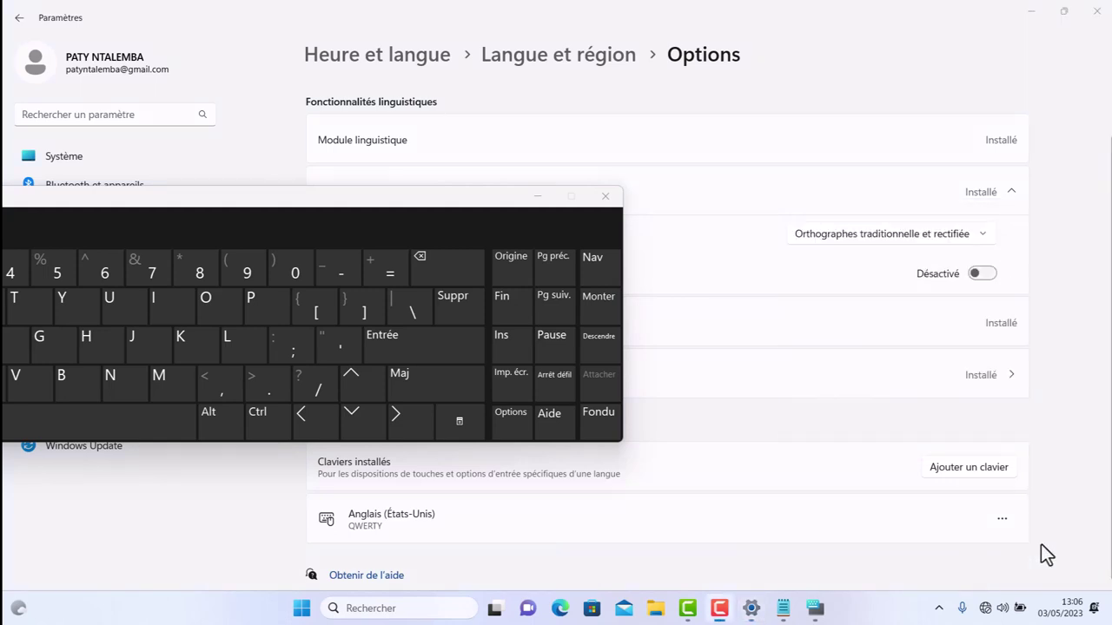
pyautogui.click(1001, 521)
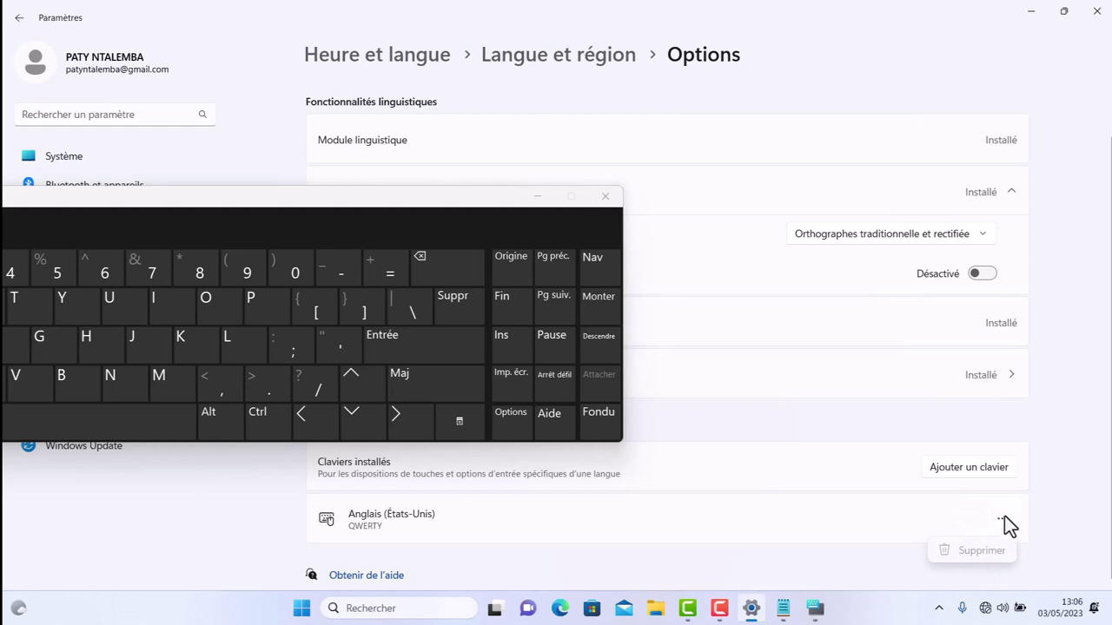
# Add the Français (AZERTY) keyboard to the installed keyboards of the language
pyautogui.click(976, 471)
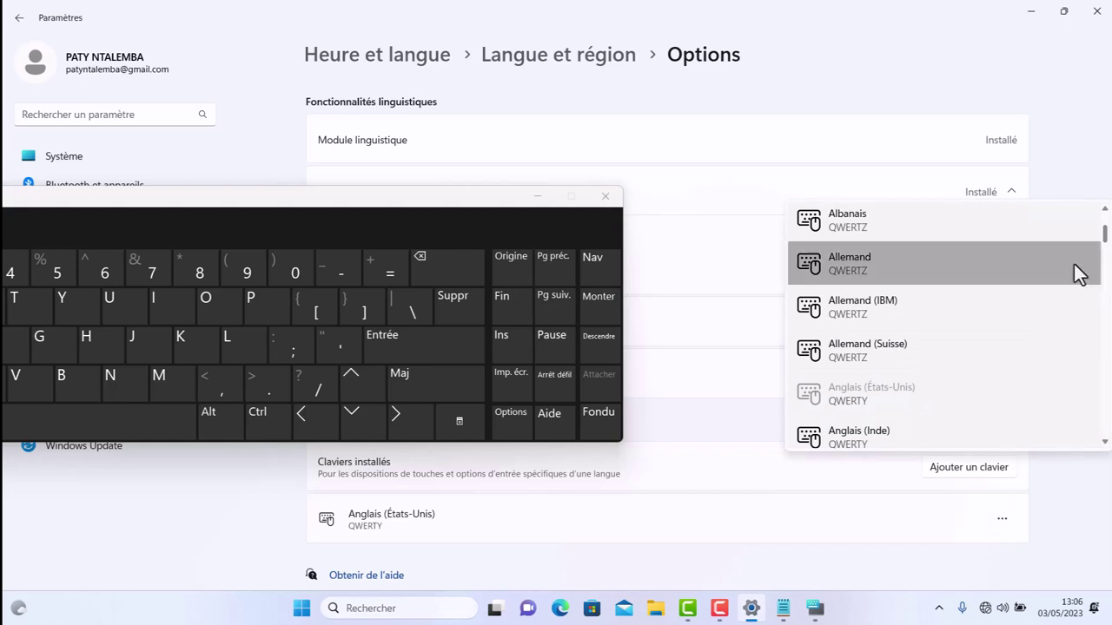
pyautogui.scroll(-1, 1104, 244)
pyautogui.moveTo(1104, 237); pyautogui.dragTo(1107, 213)
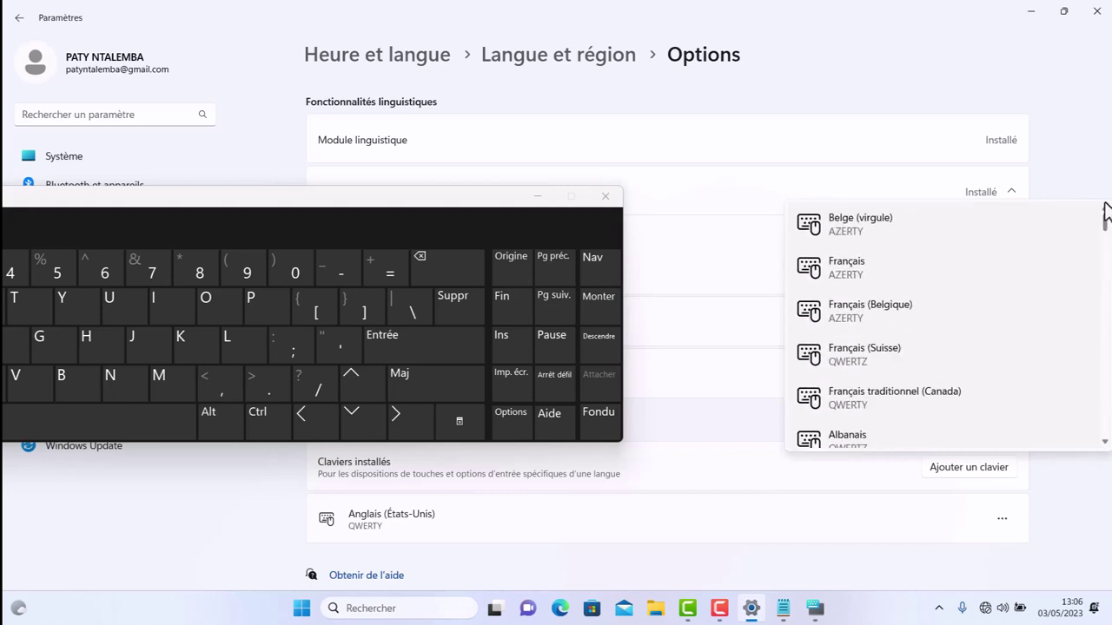
pyautogui.click(853, 270)
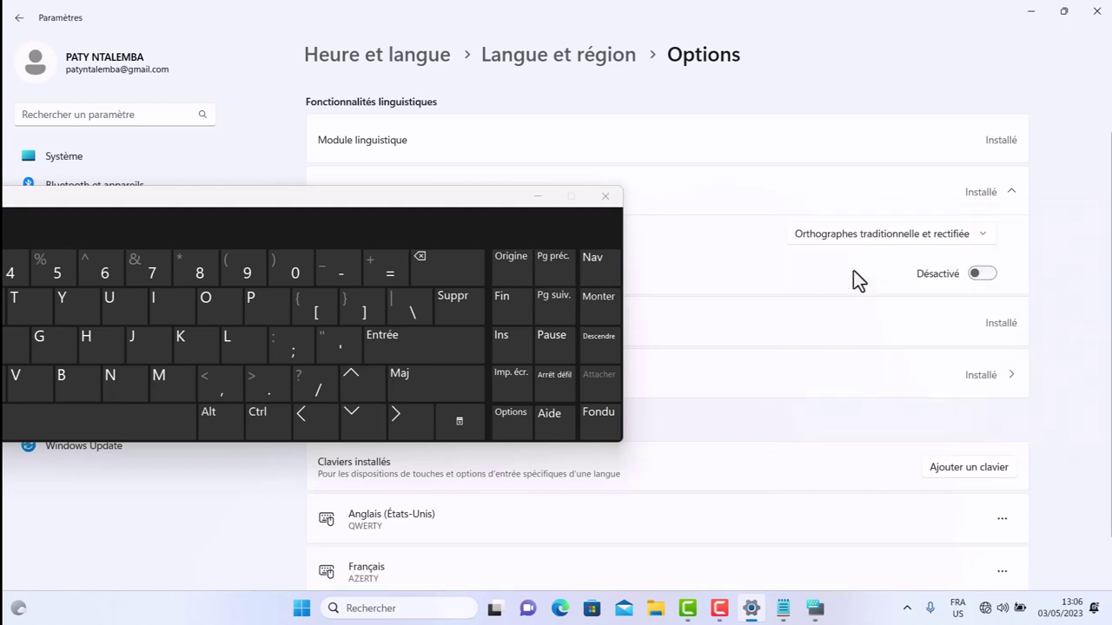
# Remove the Anglais (États-Unis) QWERTY keyboard from the installed keyboards and bring the on-screen keyboard fully into view
pyautogui.click(1001, 517)
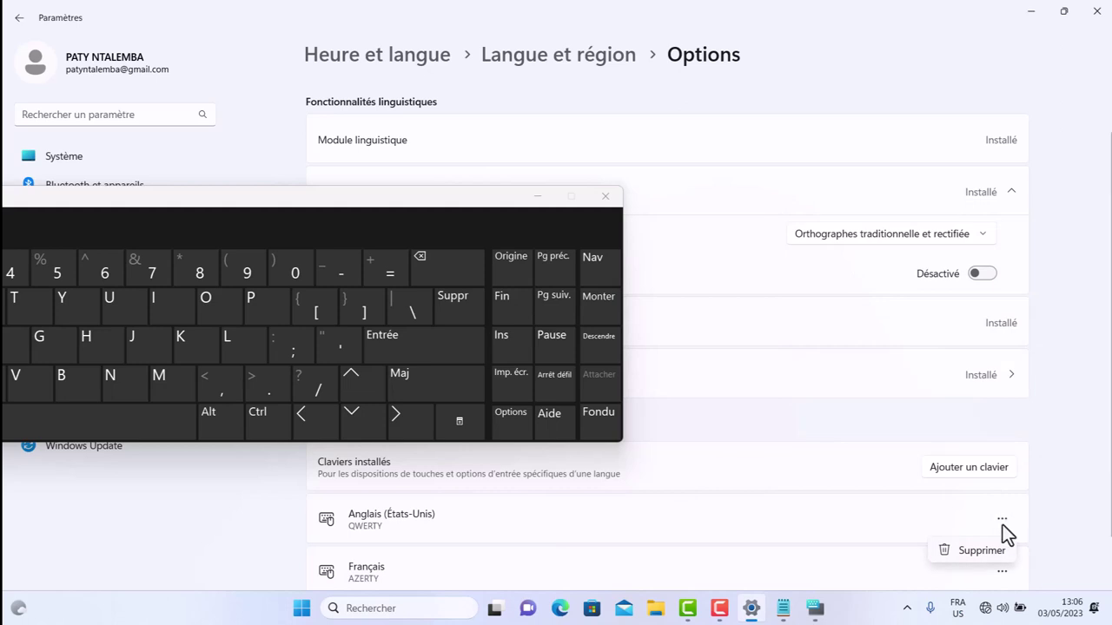
pyautogui.click(1002, 525)
pyautogui.click(1001, 521)
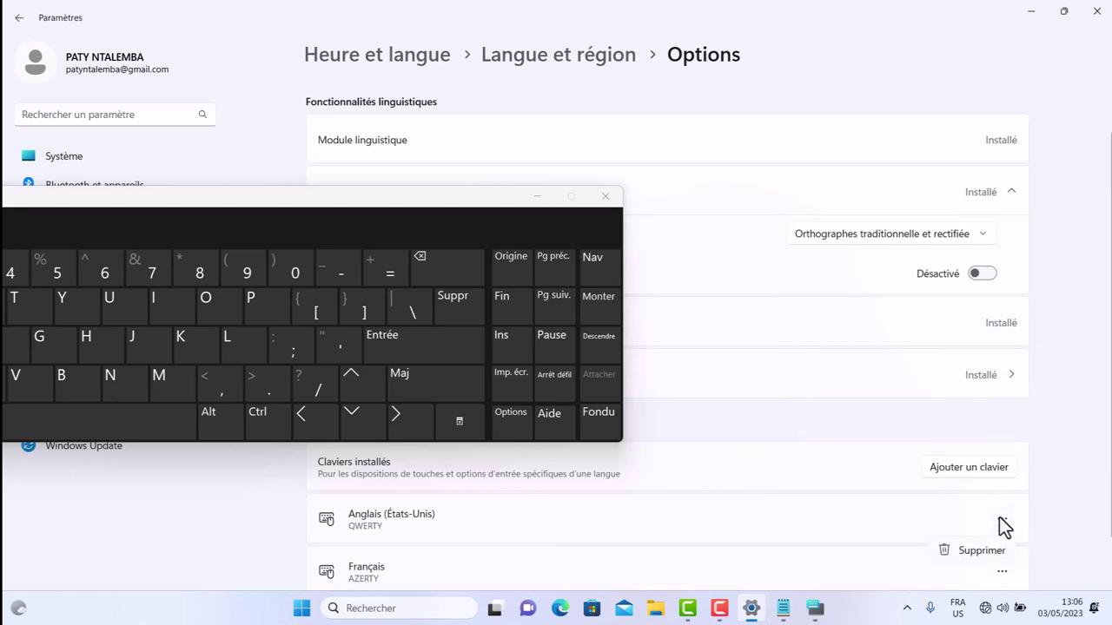
pyautogui.click(1001, 521)
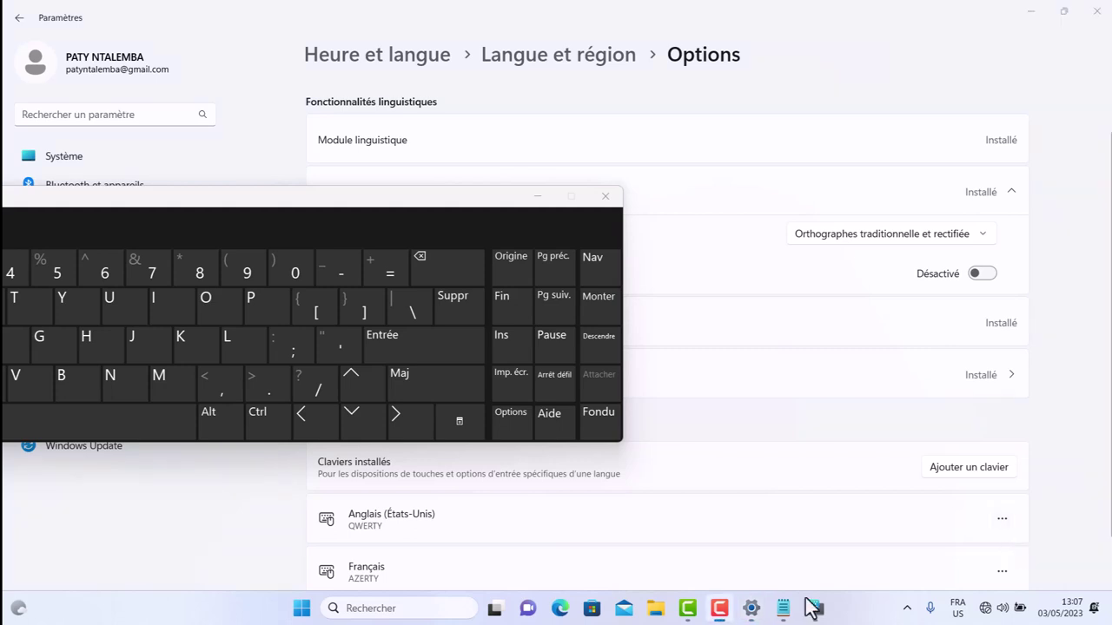
pyautogui.click(997, 521)
pyautogui.click(975, 551)
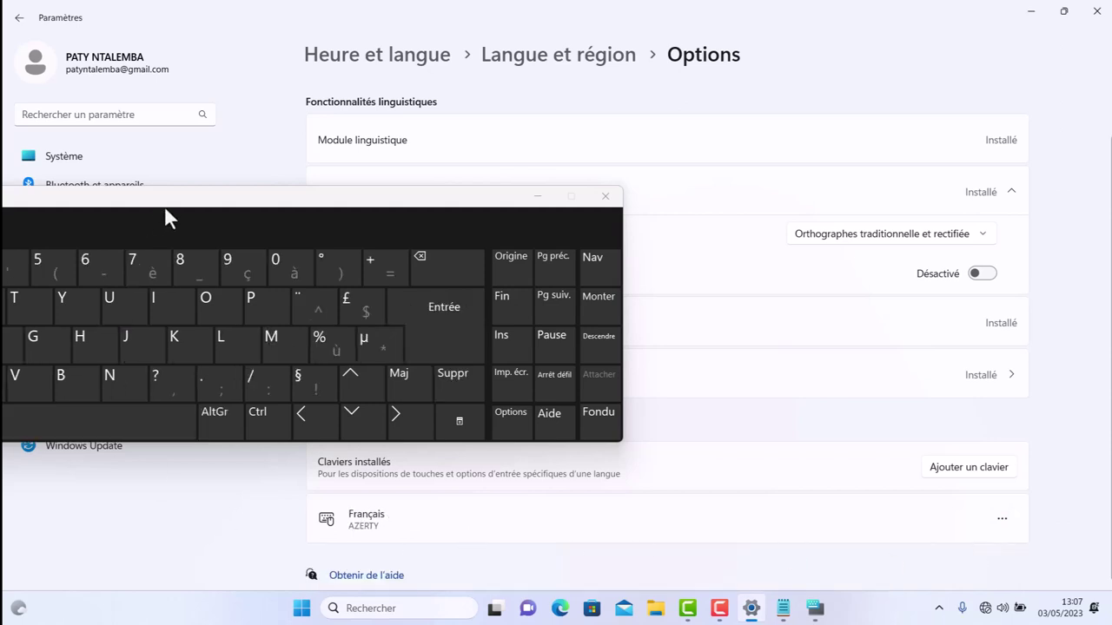
pyautogui.moveTo(173, 200); pyautogui.dragTo(529, 196)
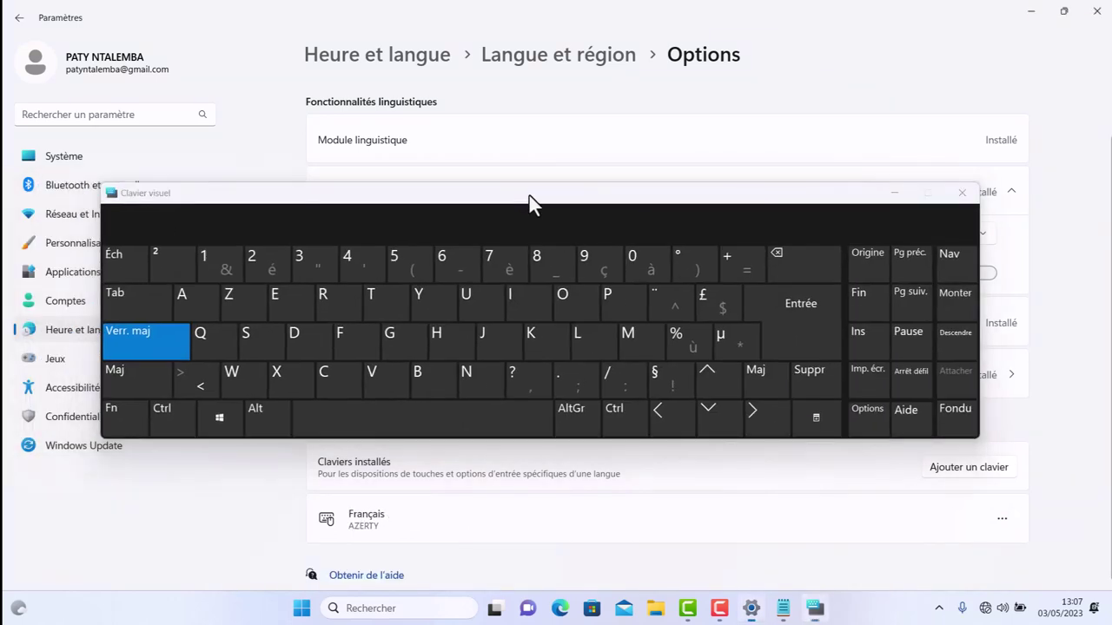
# Try to enter "AZERTY FRANCE" with the on-screen keyboard while the Settings window is still in front
pyautogui.click(189, 300)
pyautogui.click(246, 298)
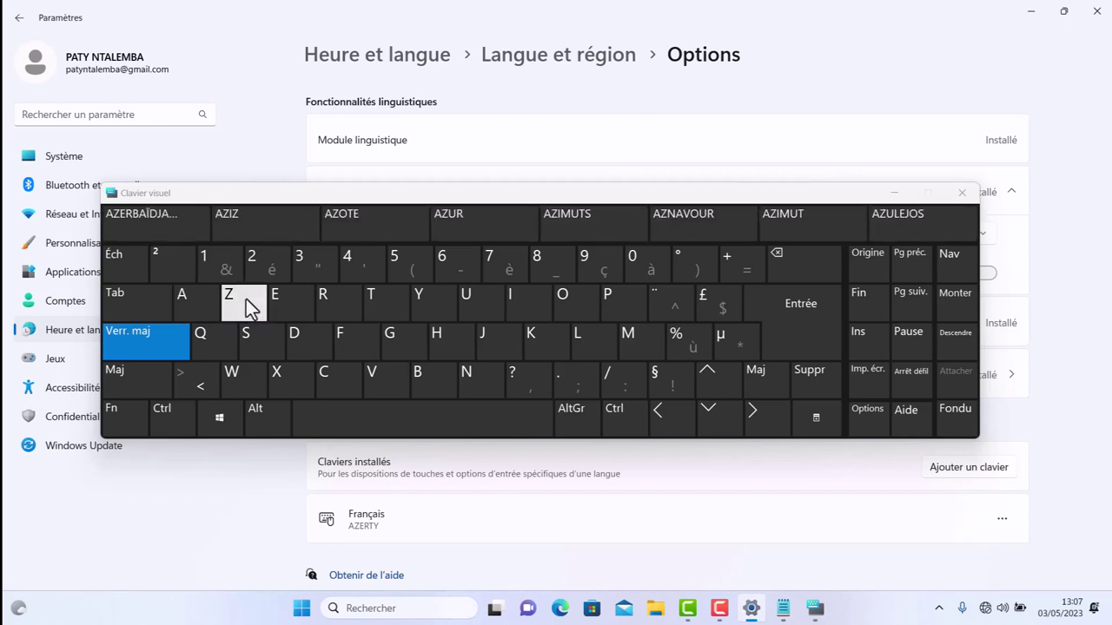
pyautogui.click(293, 300)
pyautogui.click(329, 297)
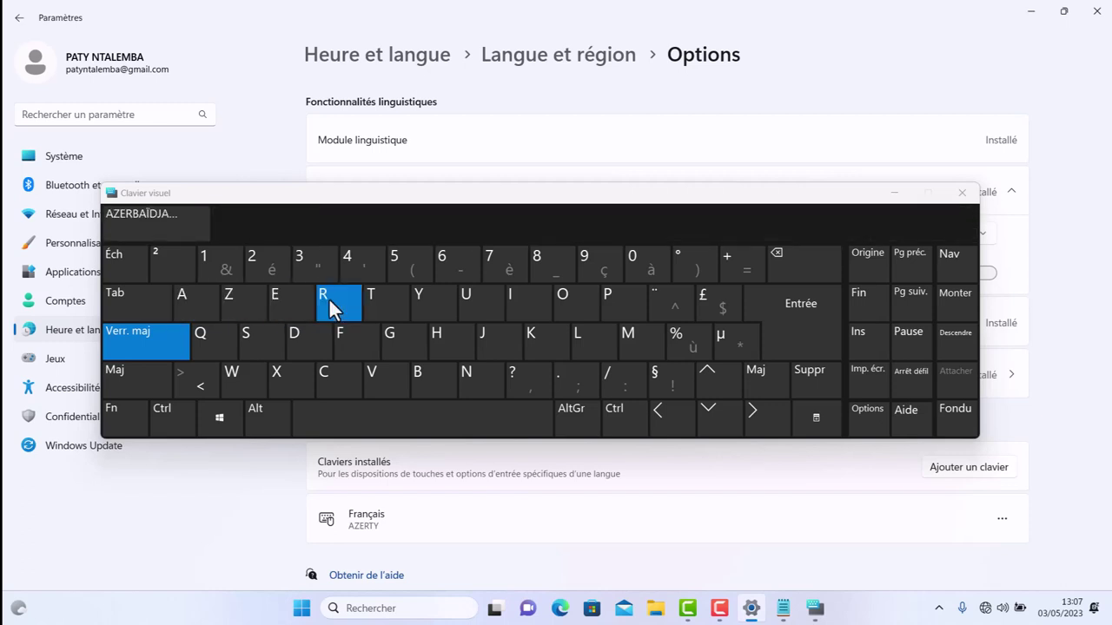
pyautogui.click(378, 299)
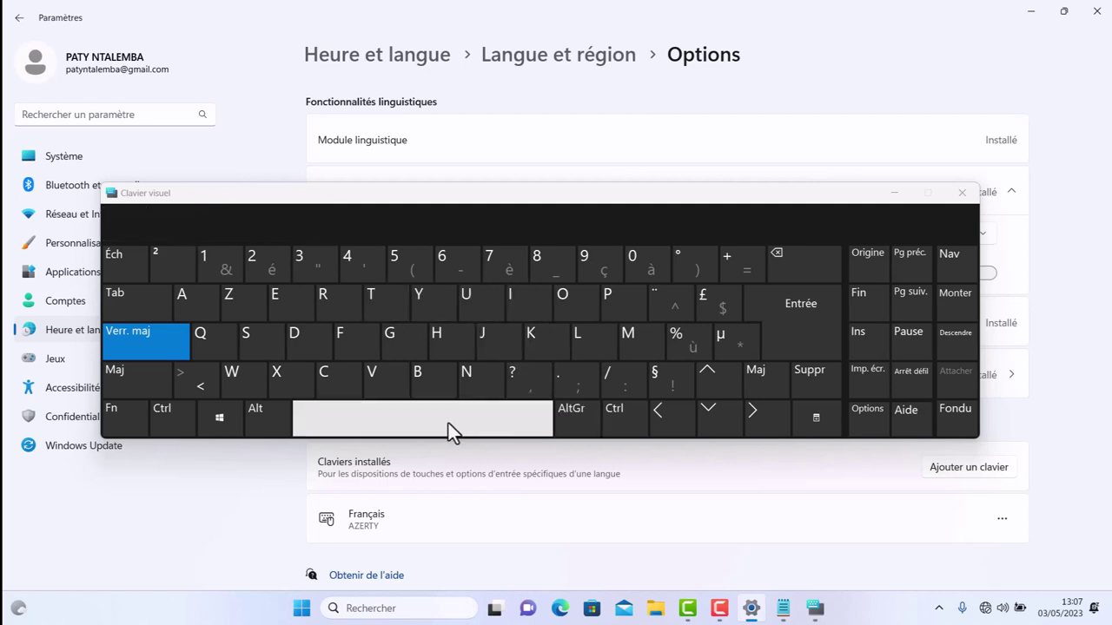
pyautogui.click(345, 341)
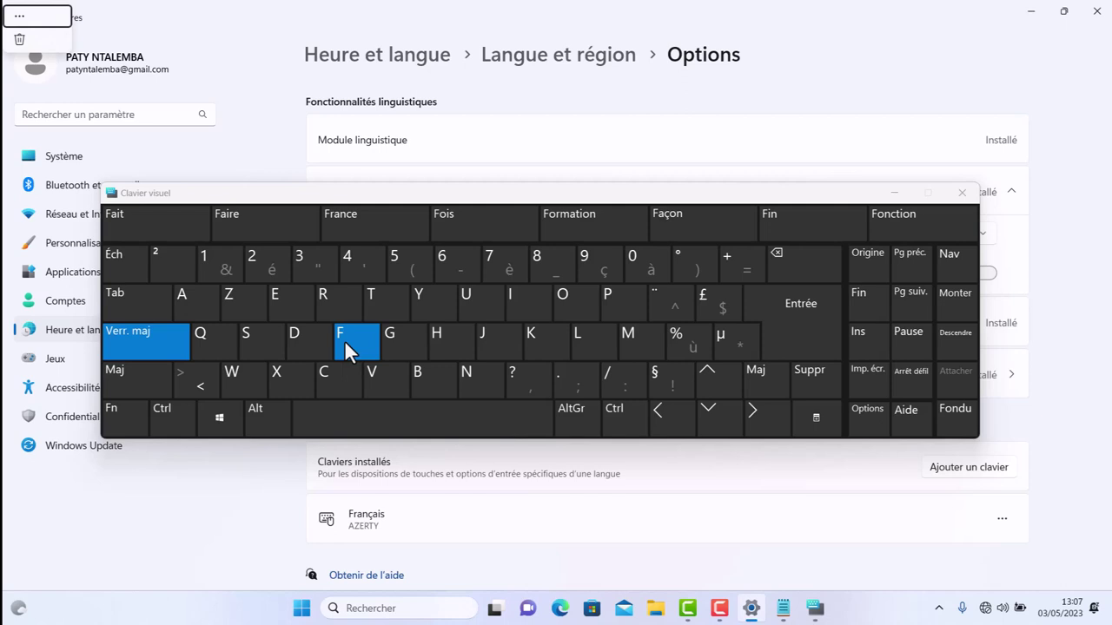
pyautogui.click(322, 300)
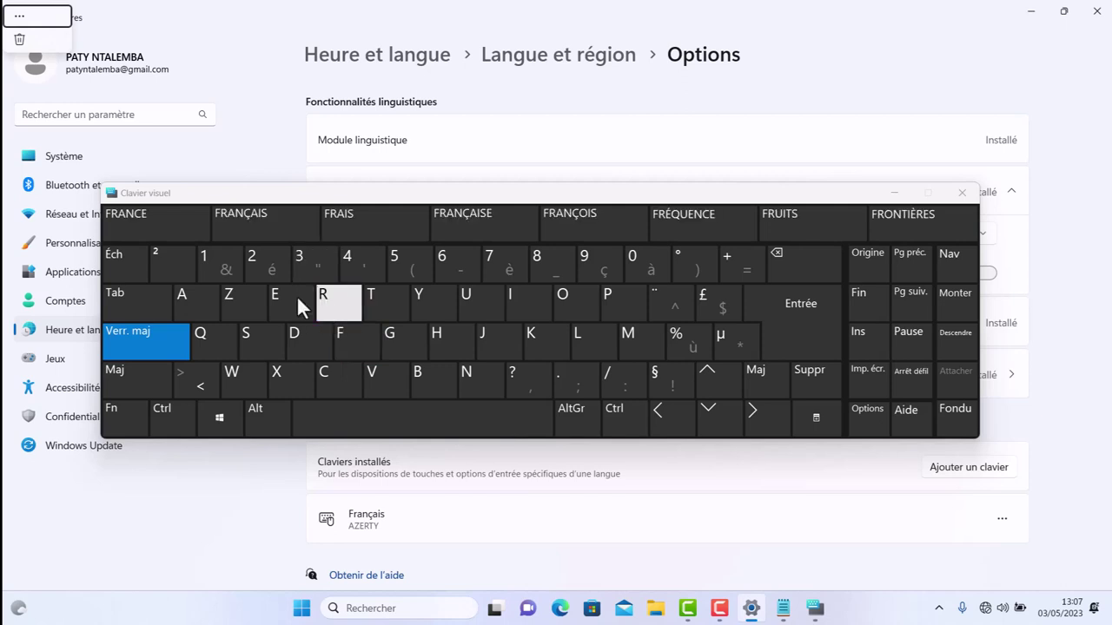
pyautogui.click(185, 303)
pyautogui.click(468, 379)
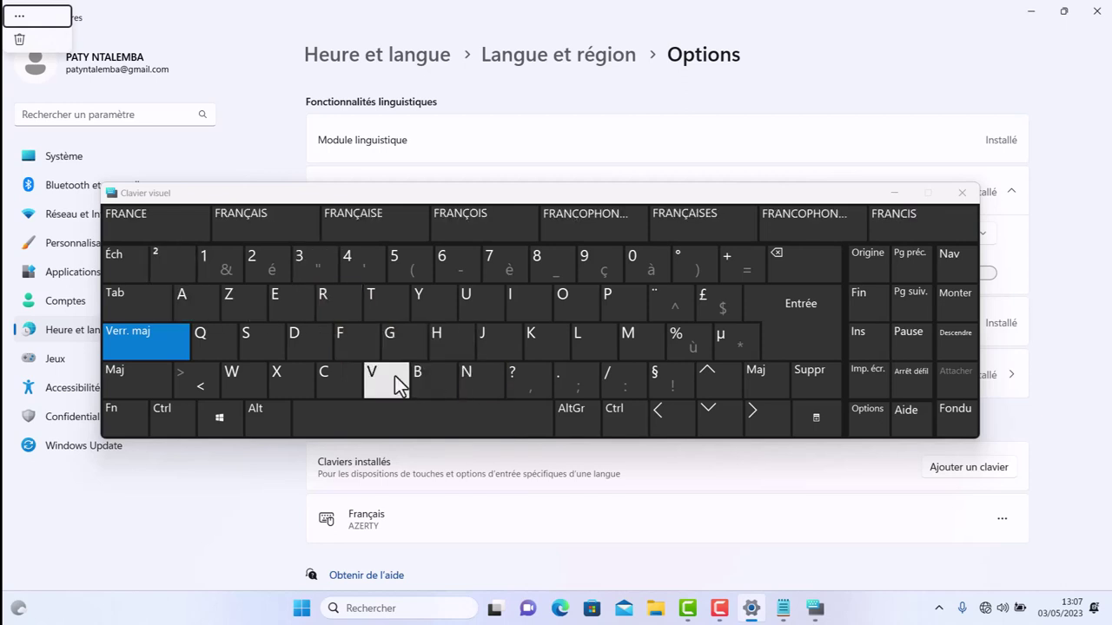
pyautogui.click(335, 380)
pyautogui.click(274, 311)
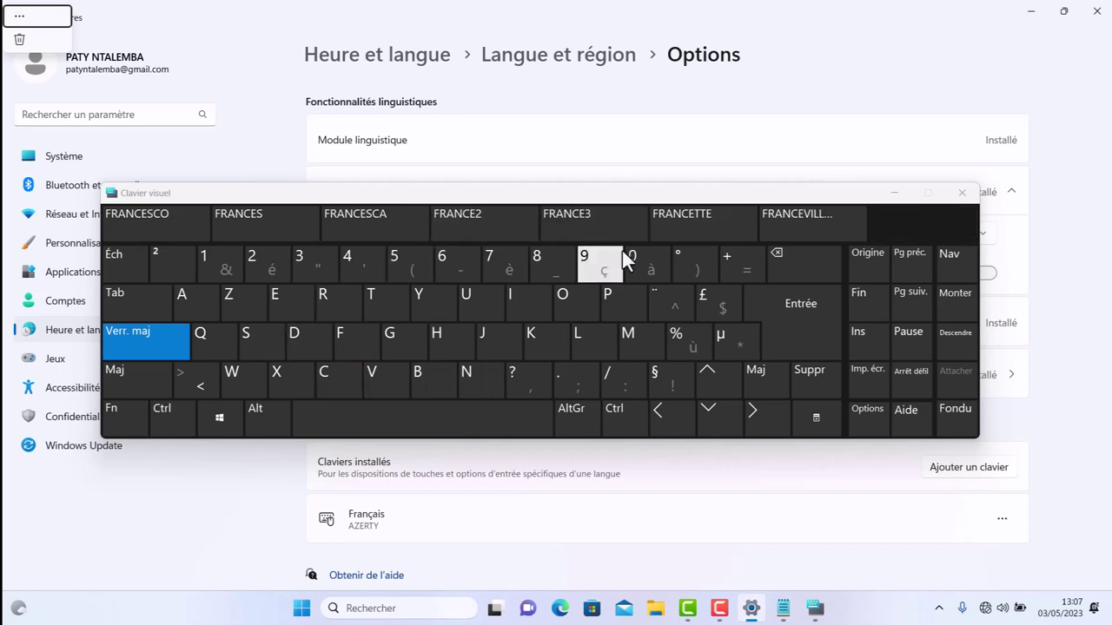
# Minimize the Settings window and start a new empty line below "qwerty USA" in the Bloc-notes document
pyautogui.click(1032, 11)
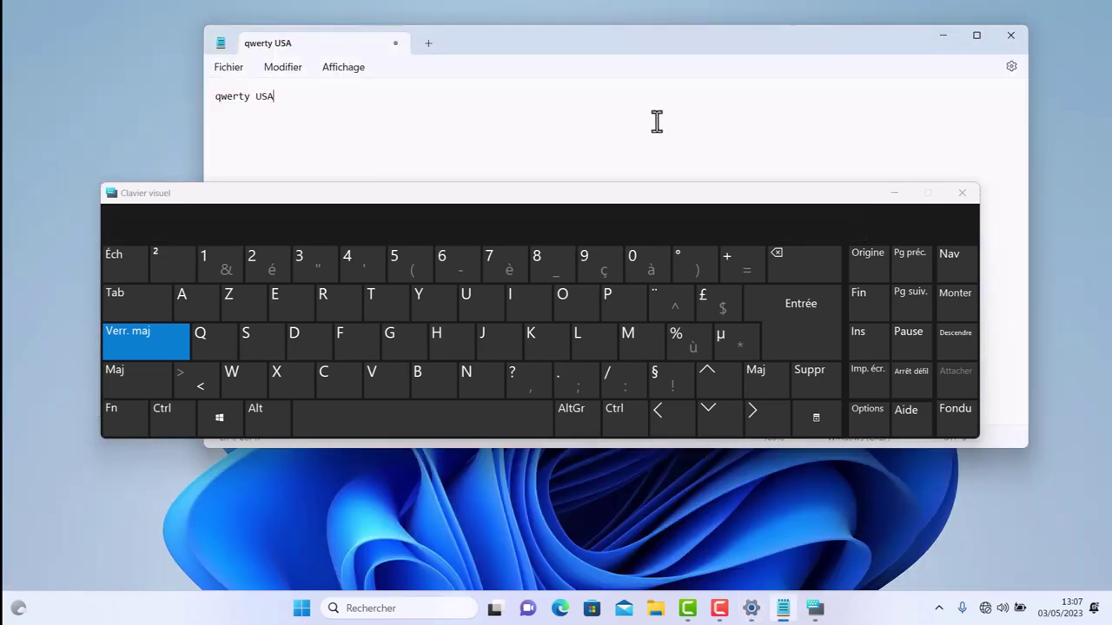
pyautogui.press('Return')
pyautogui.click(345, 333)
pyautogui.click(188, 309)
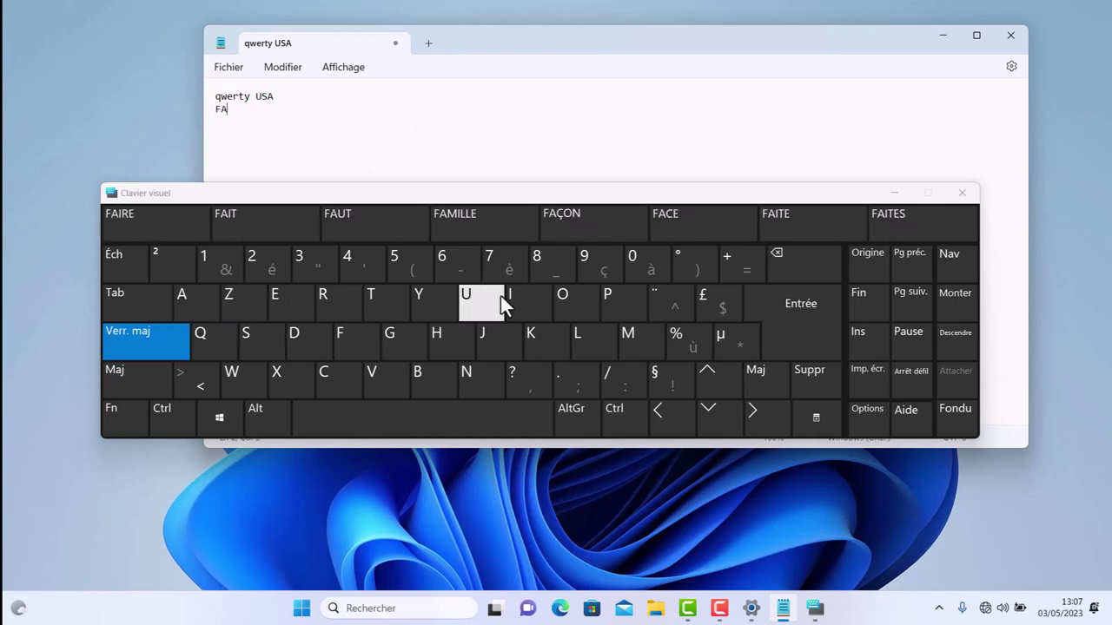
pyautogui.click(800, 261)
pyautogui.click(800, 260)
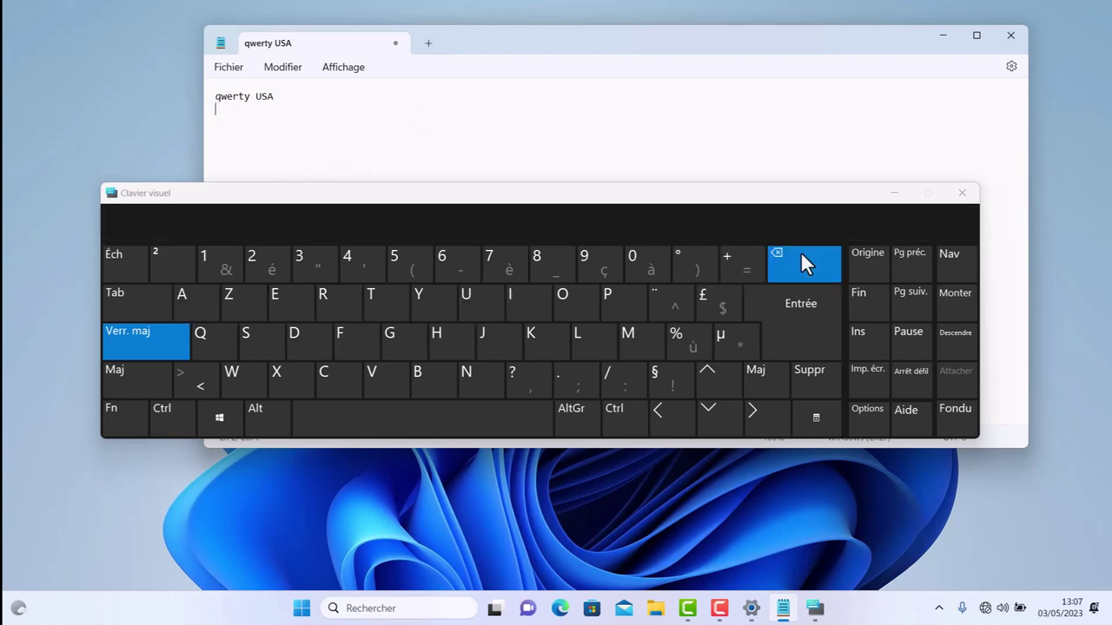
# Enter "AZERTY" followed by a space on the second line of the document using the on-screen keyboard
pyautogui.click(183, 304)
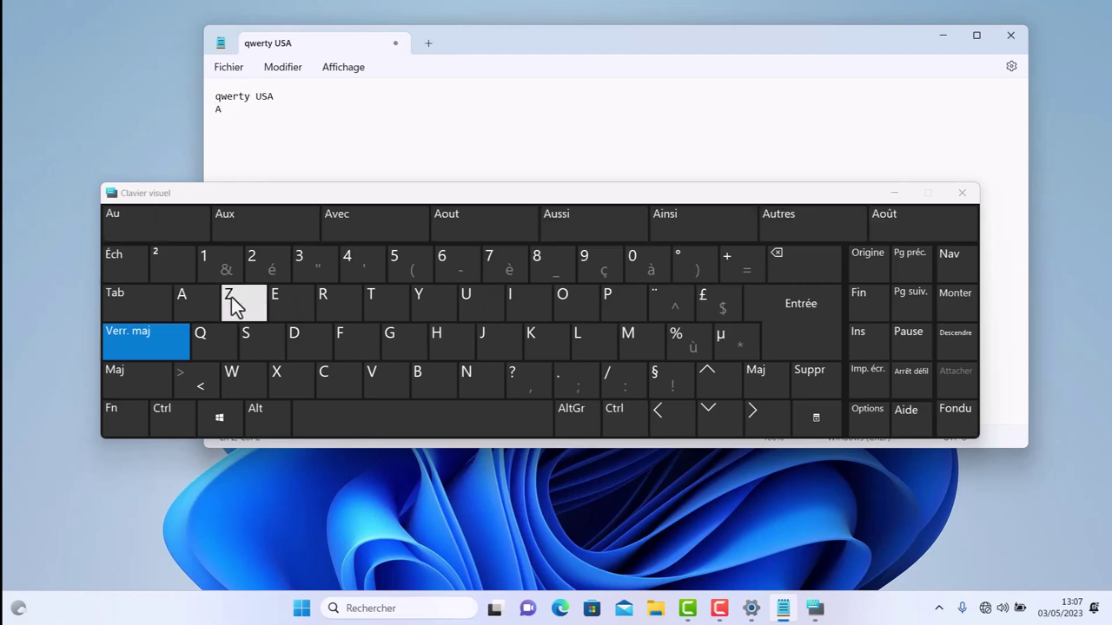
pyautogui.click(232, 297)
pyautogui.click(278, 302)
pyautogui.click(322, 300)
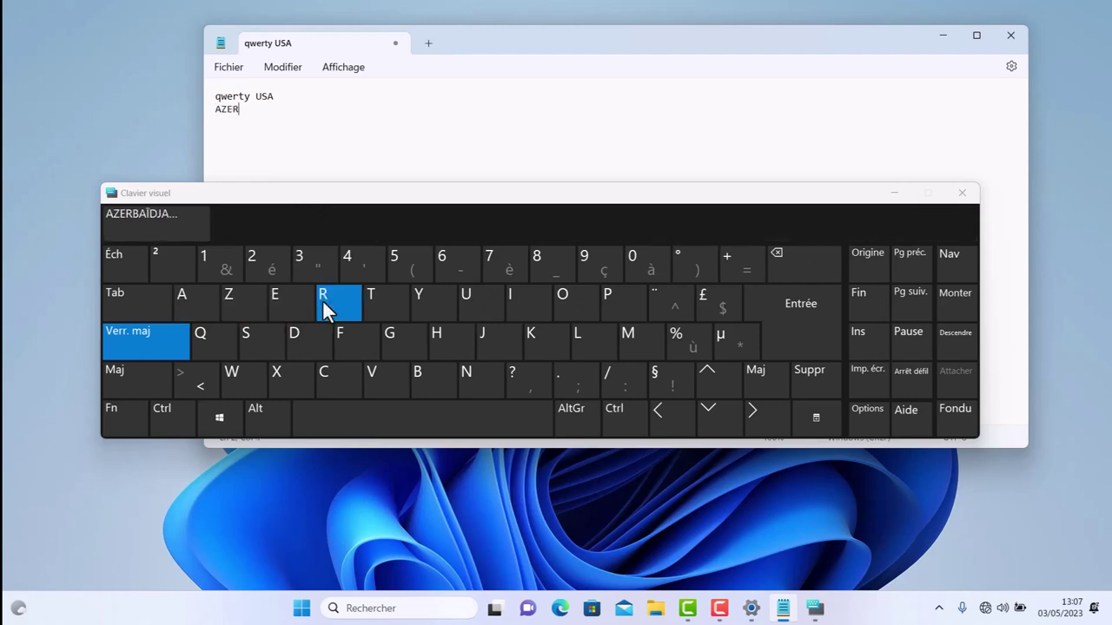
pyautogui.click(376, 298)
pyautogui.click(428, 301)
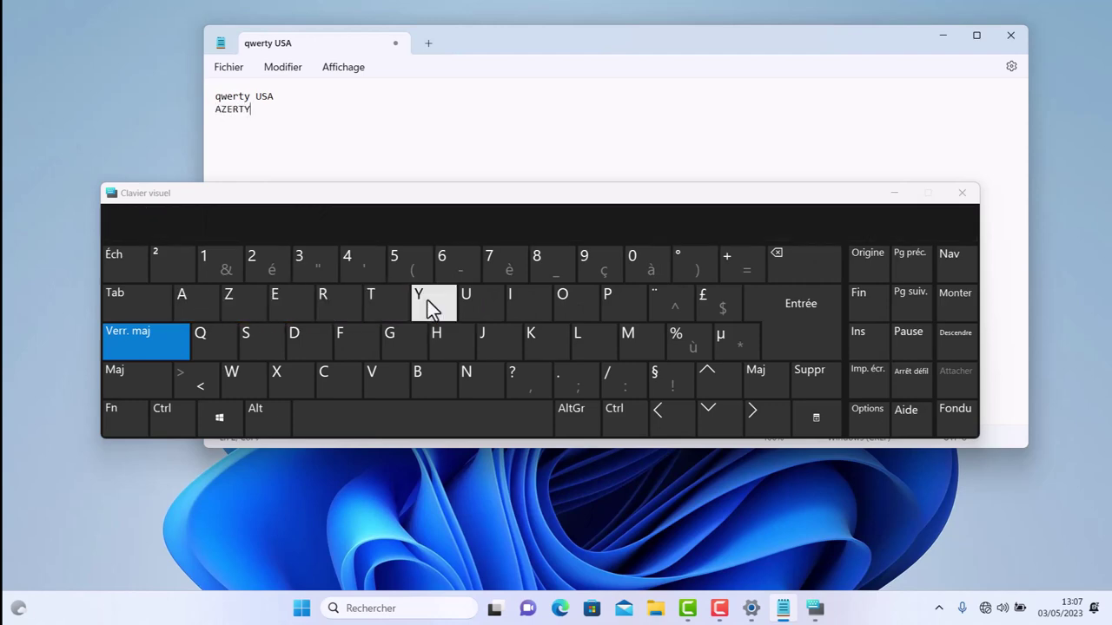
pyautogui.click(395, 415)
# Add "FRANCE" in capitals after "AZERTY" using the on-screen keyboard
pyautogui.click(339, 349)
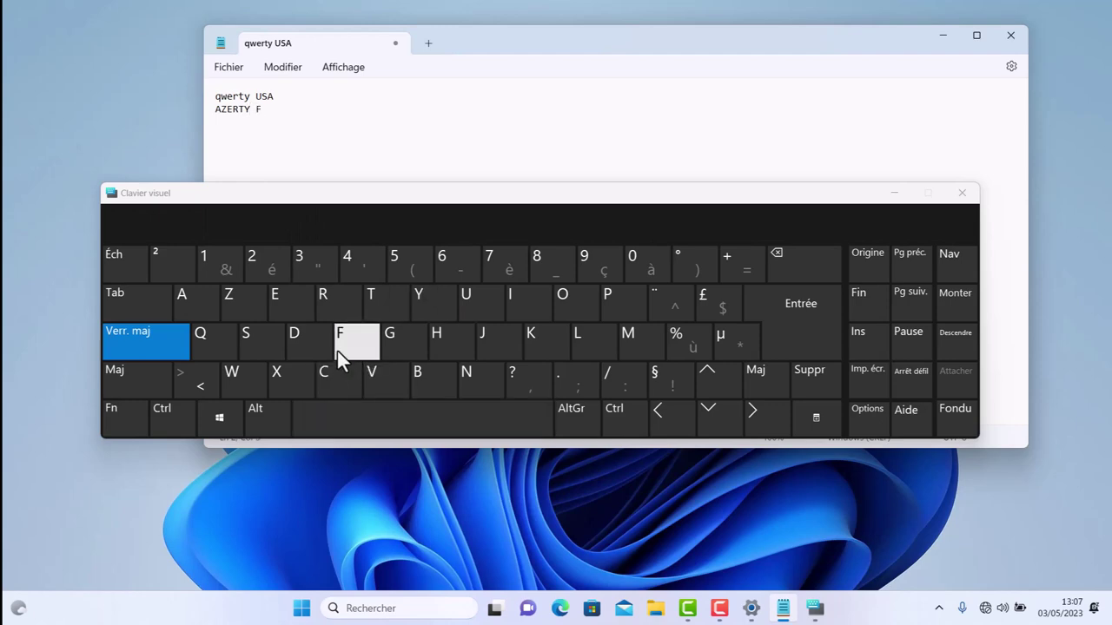
pyautogui.click(322, 302)
pyautogui.click(194, 304)
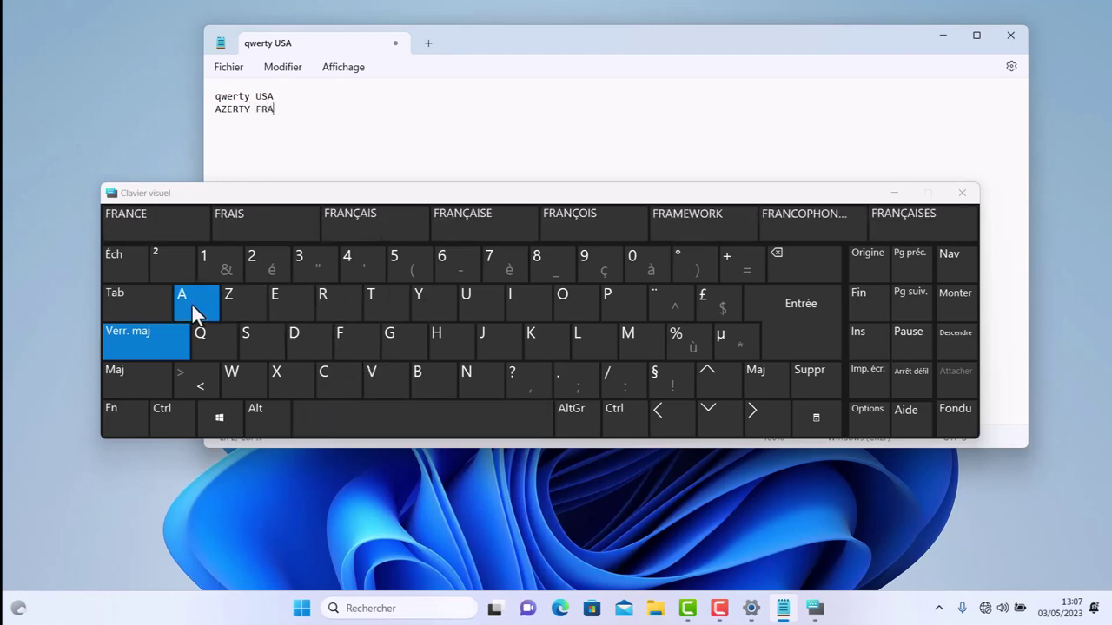
pyautogui.click(465, 375)
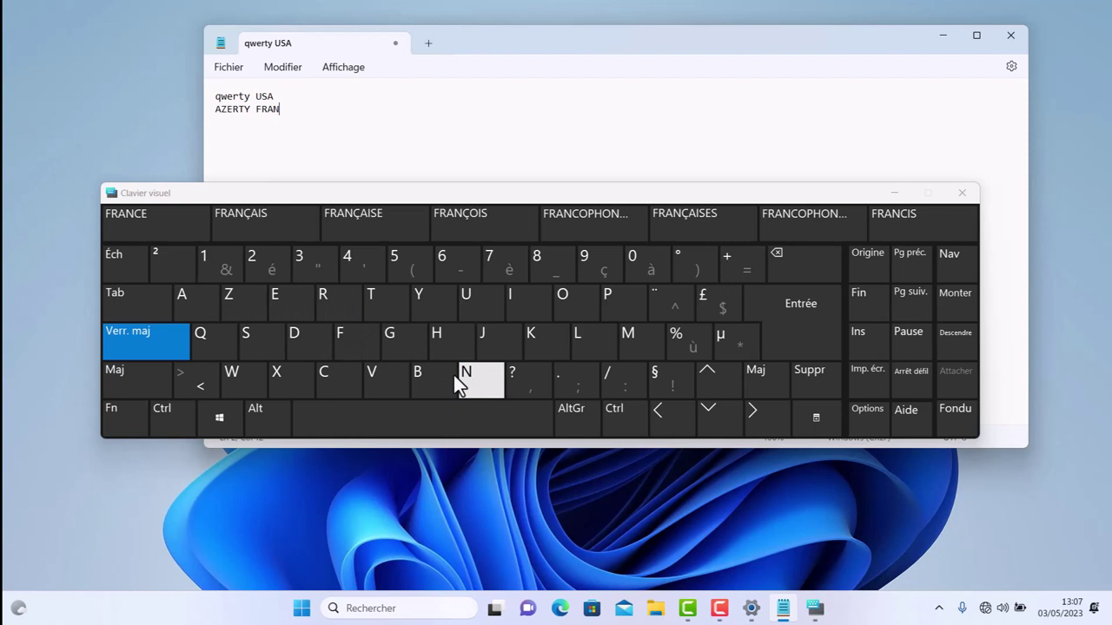
pyautogui.click(331, 377)
pyautogui.click(281, 311)
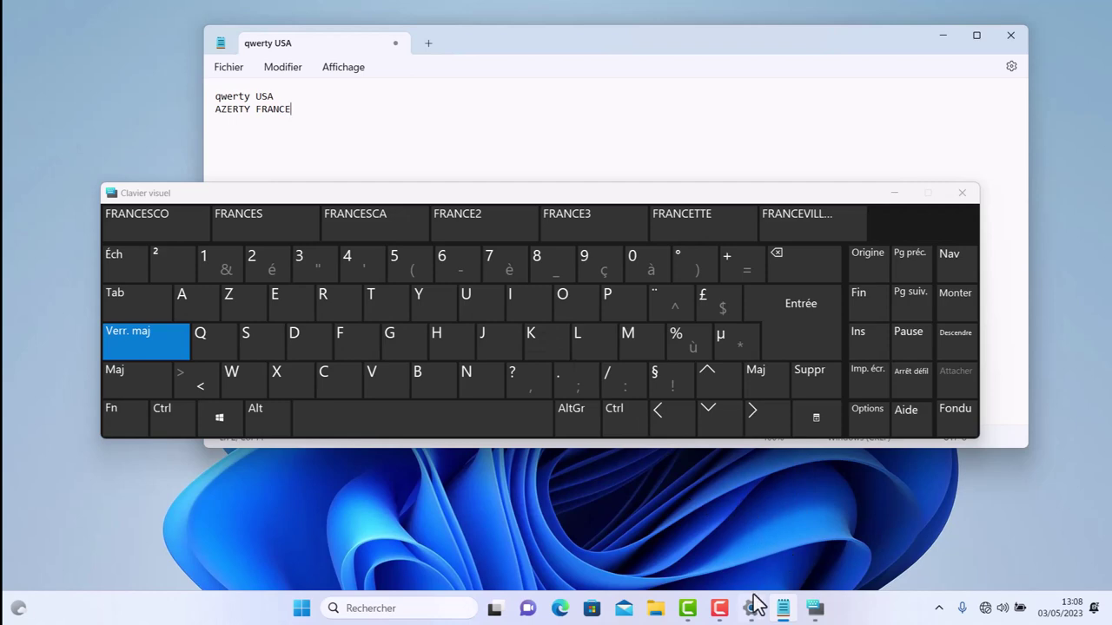
pyautogui.moveTo(751, 608)
pyautogui.moveTo(743, 548)
pyautogui.click(645, 615)
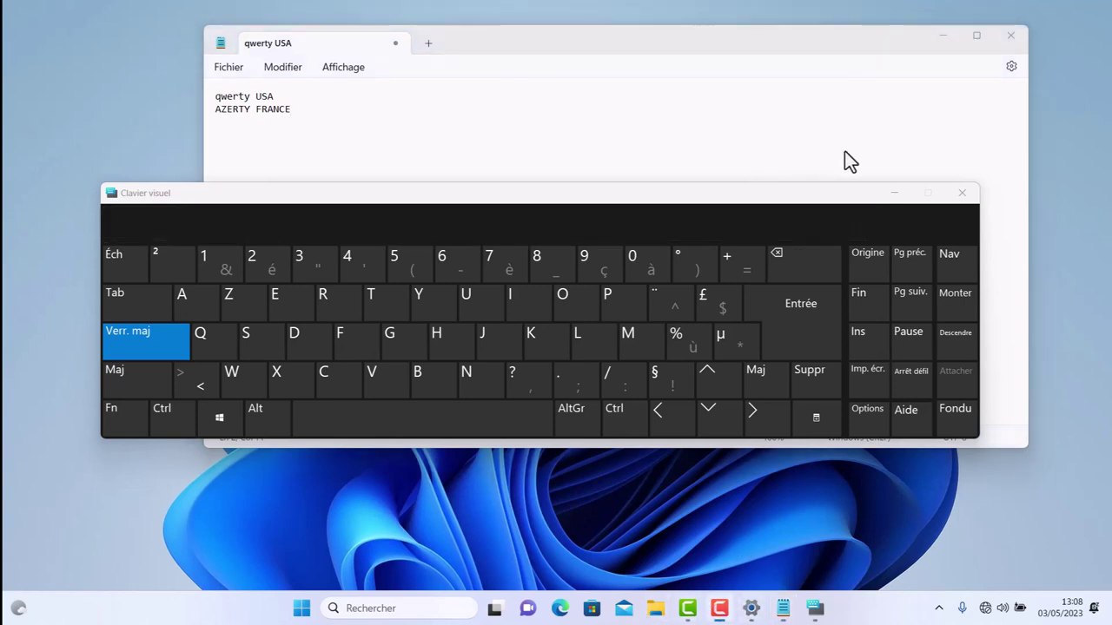